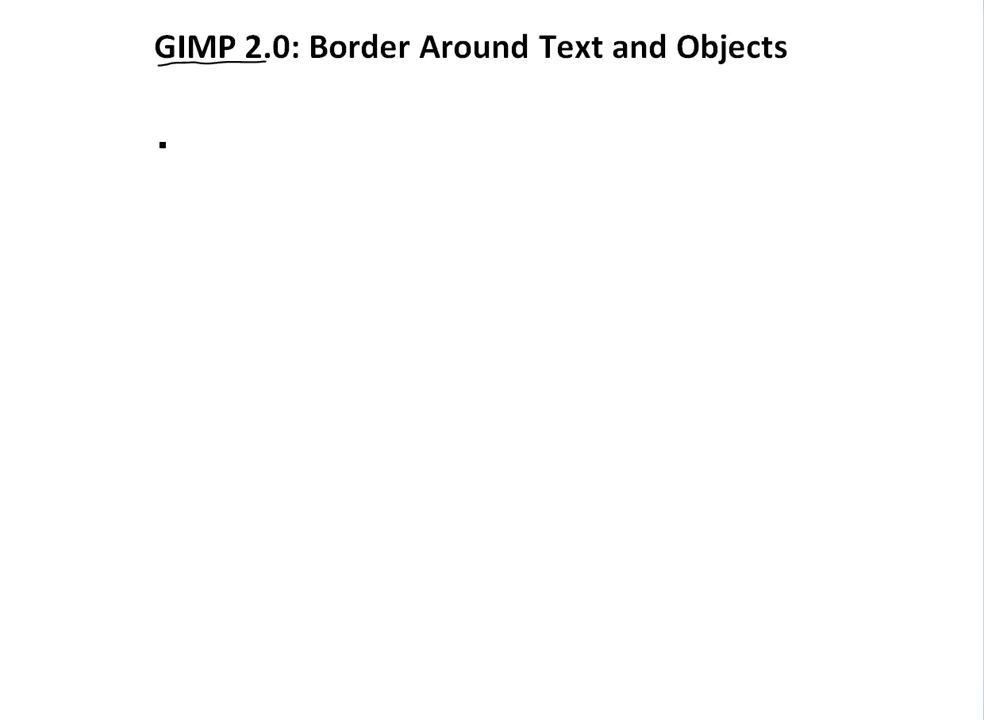
Sketch an outlined M and an outlined lowercase a below the GIMP 2.0 border tutorial title
mouse_move(127, 133)
left_mouse_down()
mouse_move(126, 191)
mouse_move(147, 186)
mouse_move(148, 150)
mouse_move(165, 168)
mouse_move(180, 152)
mouse_move(181, 196)
mouse_move(200, 135)
mouse_move(187, 121)
mouse_move(169, 155)
mouse_move(165, 119)
mouse_move(124, 128)
left_mouse_up()
mouse_move(254, 155)
left_mouse_down()
mouse_move(241, 182)
mouse_move(259, 175)
left_mouse_up()
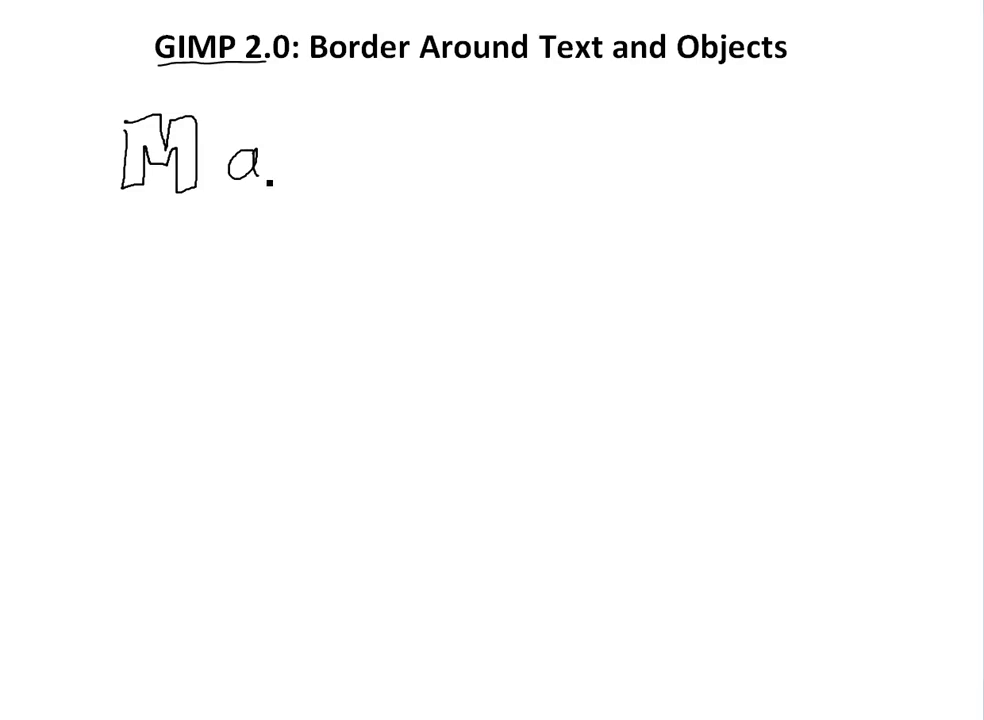
mouse_move(272, 148)
left_mouse_down()
mouse_move(232, 160)
mouse_move(238, 188)
left_mouse_up()
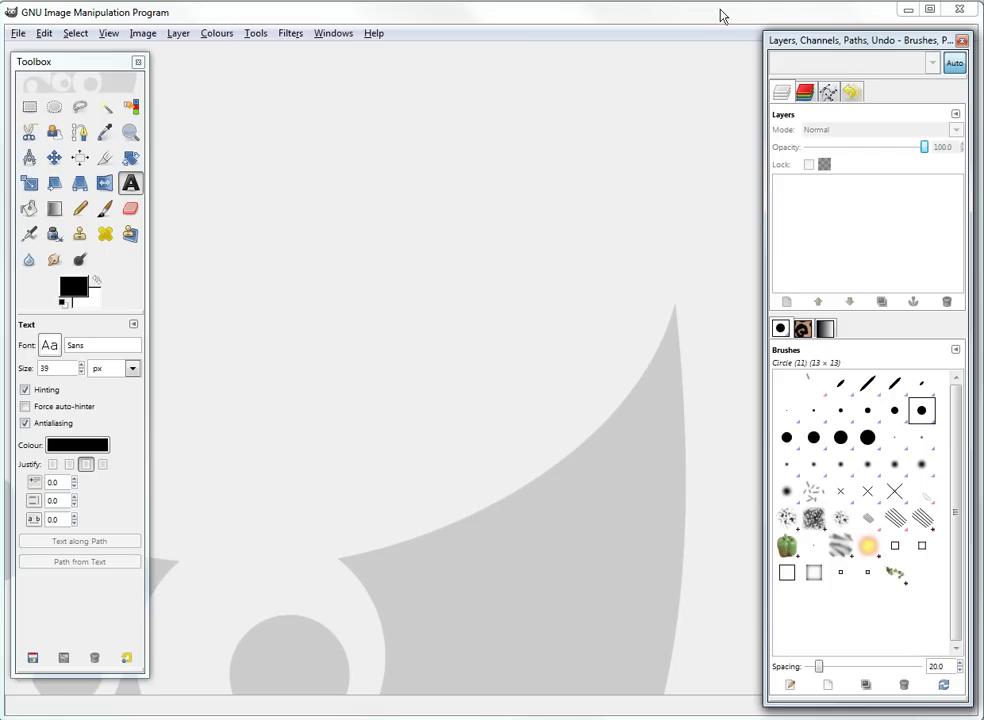
Create a new 640x400 white image and hide the toolbox and docks
left_click(18, 33)
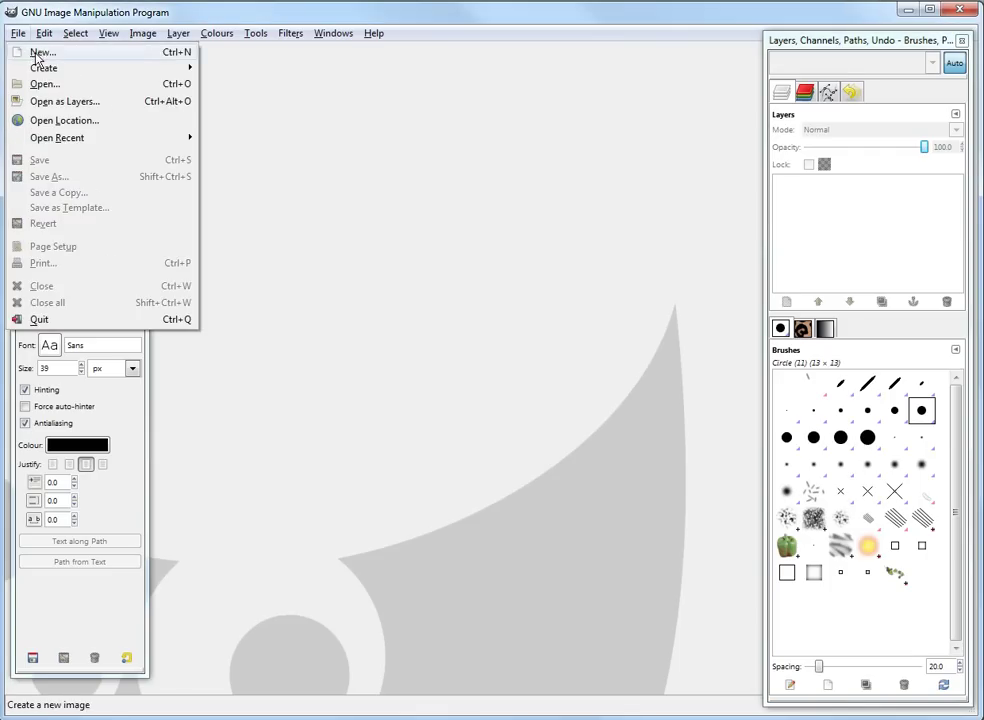
left_click(20, 52)
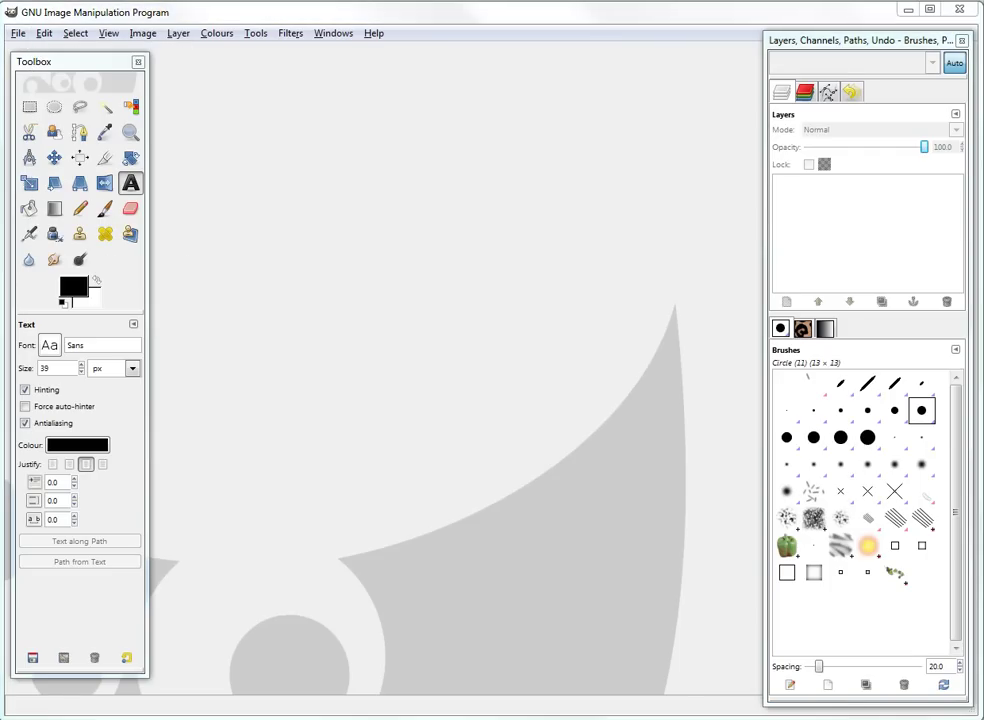
left_click(681, 259)
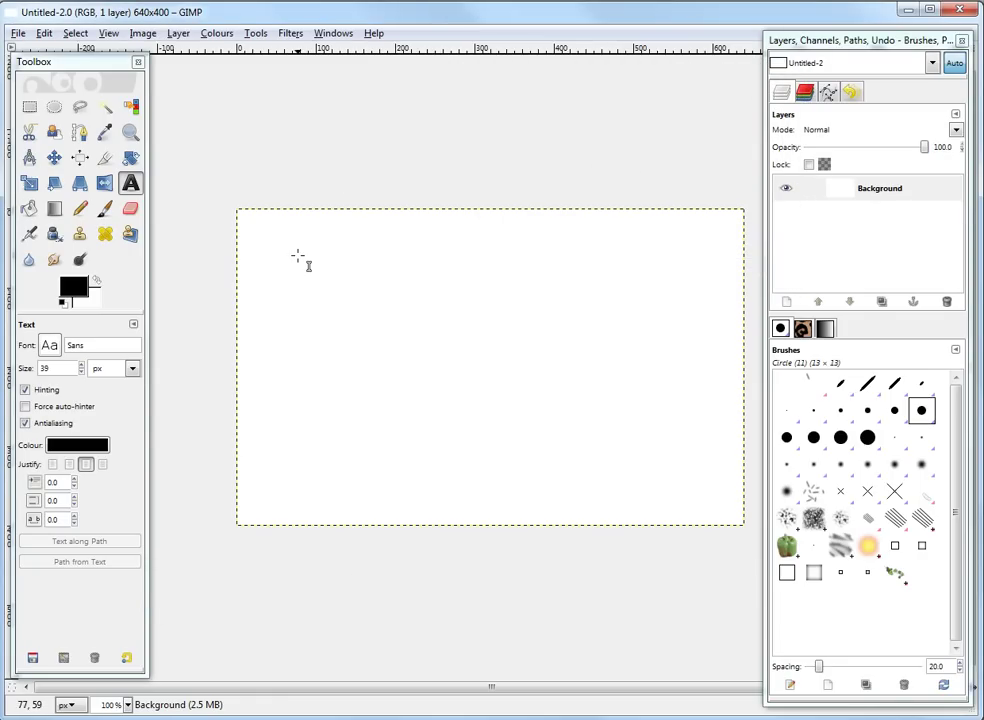
key("Tab")
Draw a text box and type 'Math Easy Solution' into it
left_click_drag(333, 261, 666, 337)
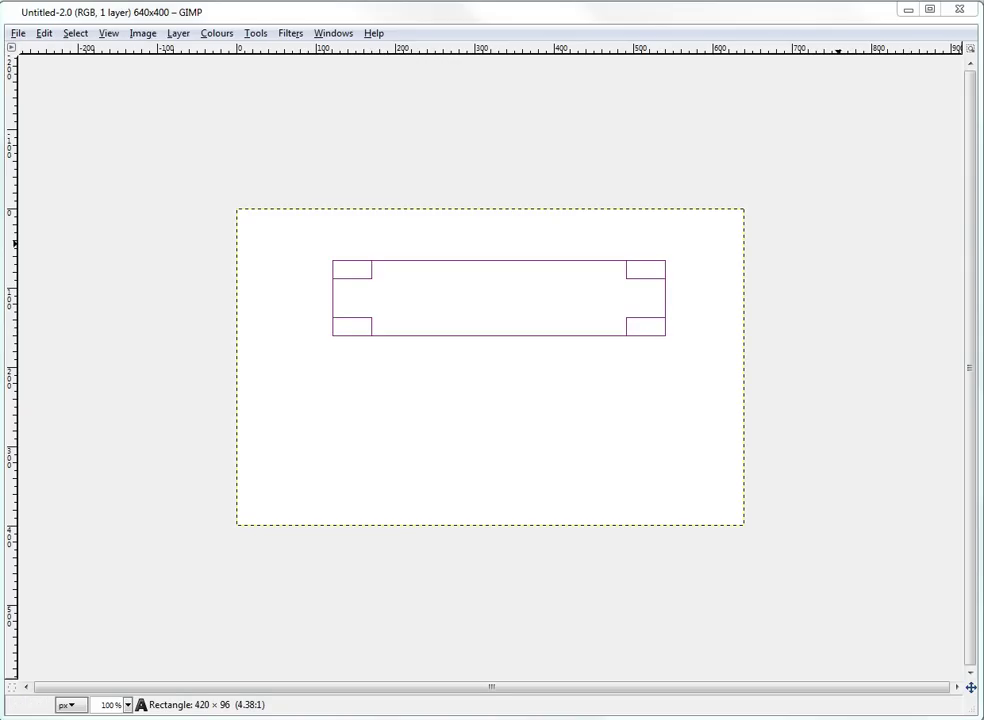
left_click_drag(731, 114, 803, 108)
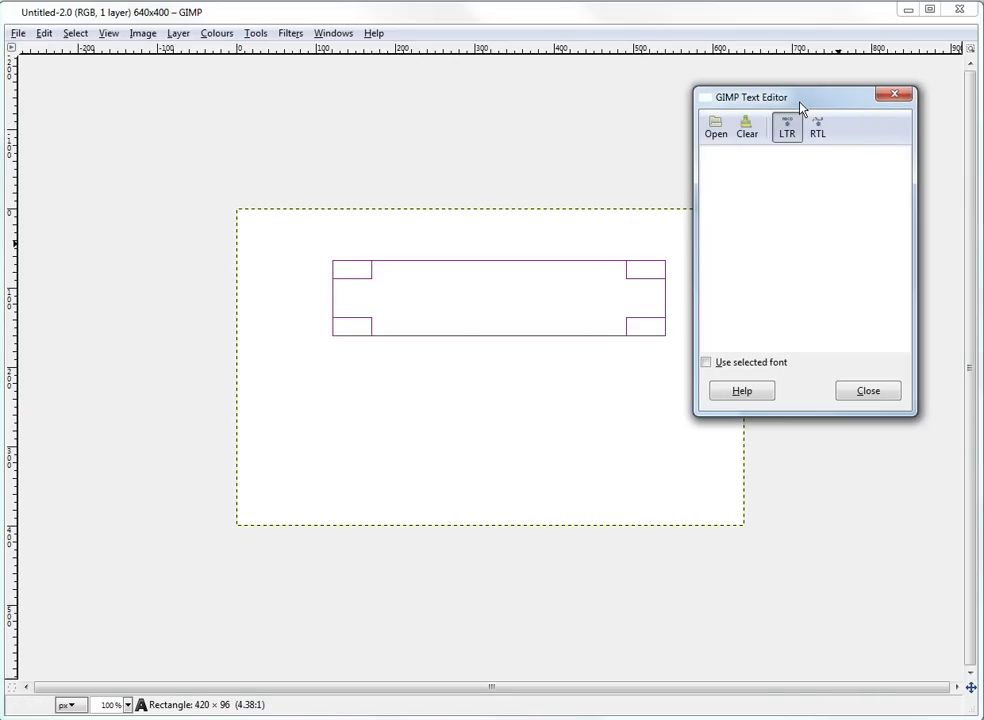
type("Mathew")
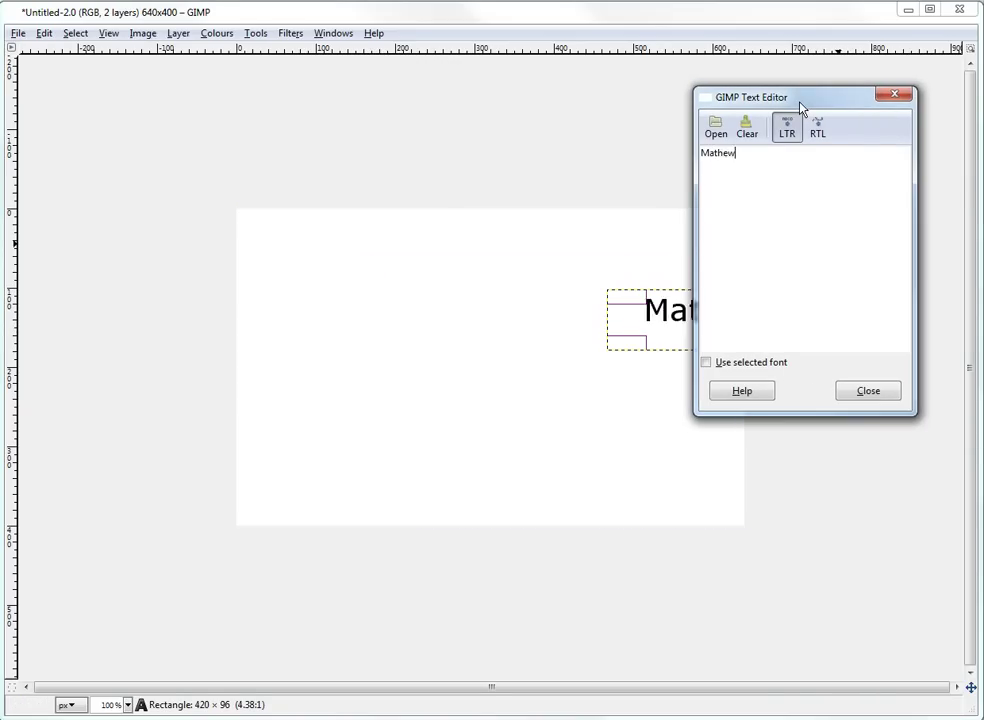
key("BackSpace")
key("BackSpace")
type("Eas")
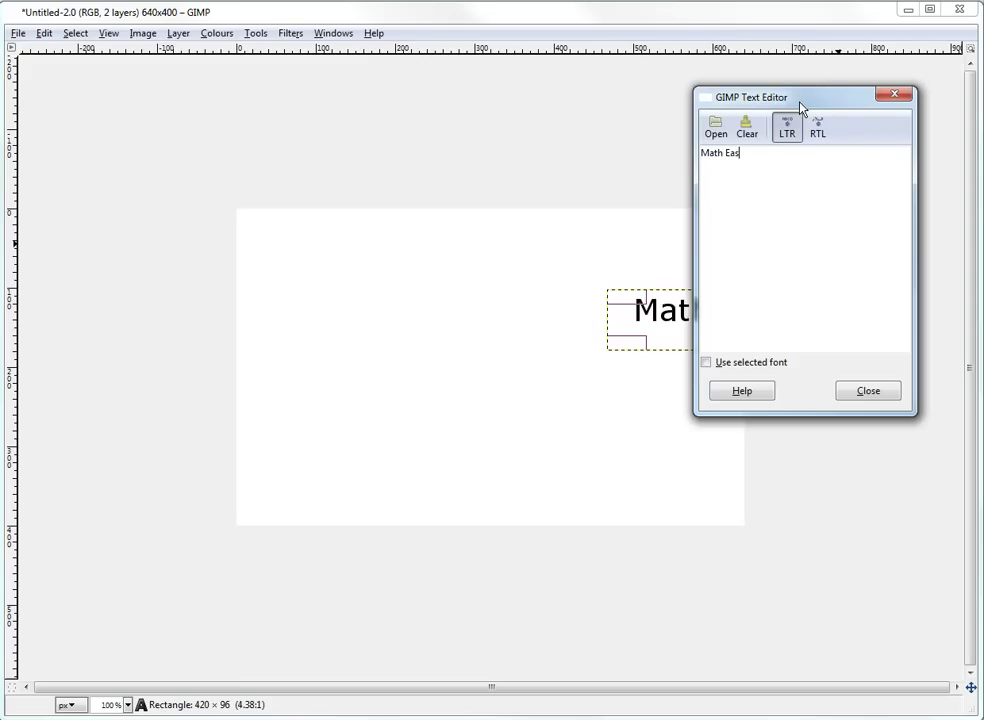
type("y Solution")
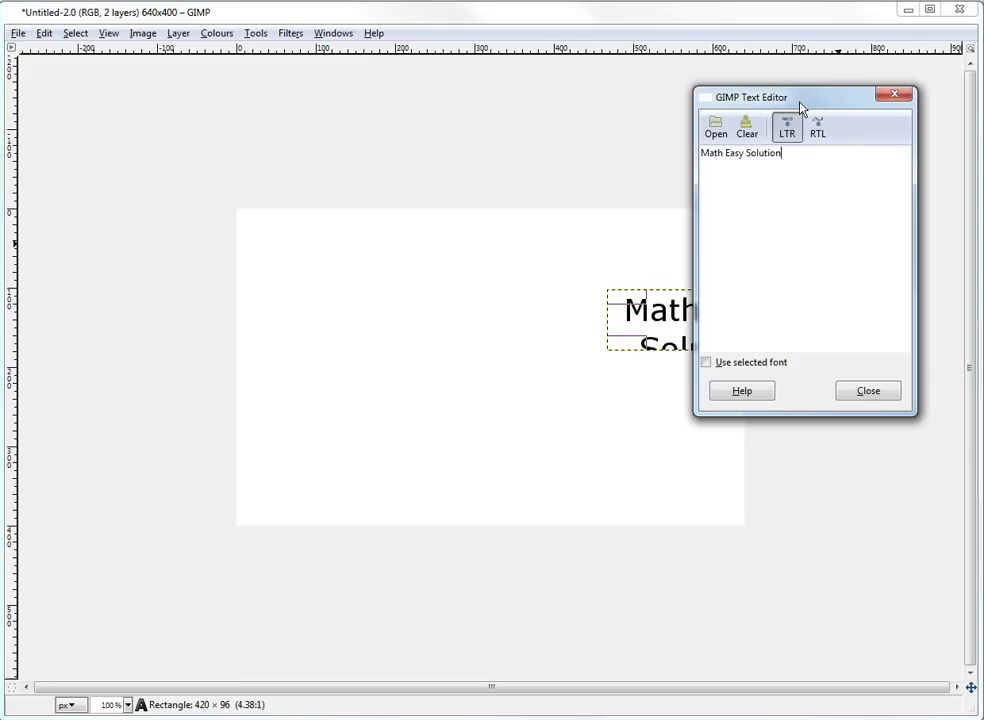
Centre the text on the image and enlarge its box to 311×129 so both lines fit
left_click_drag(801, 107, 983, 123)
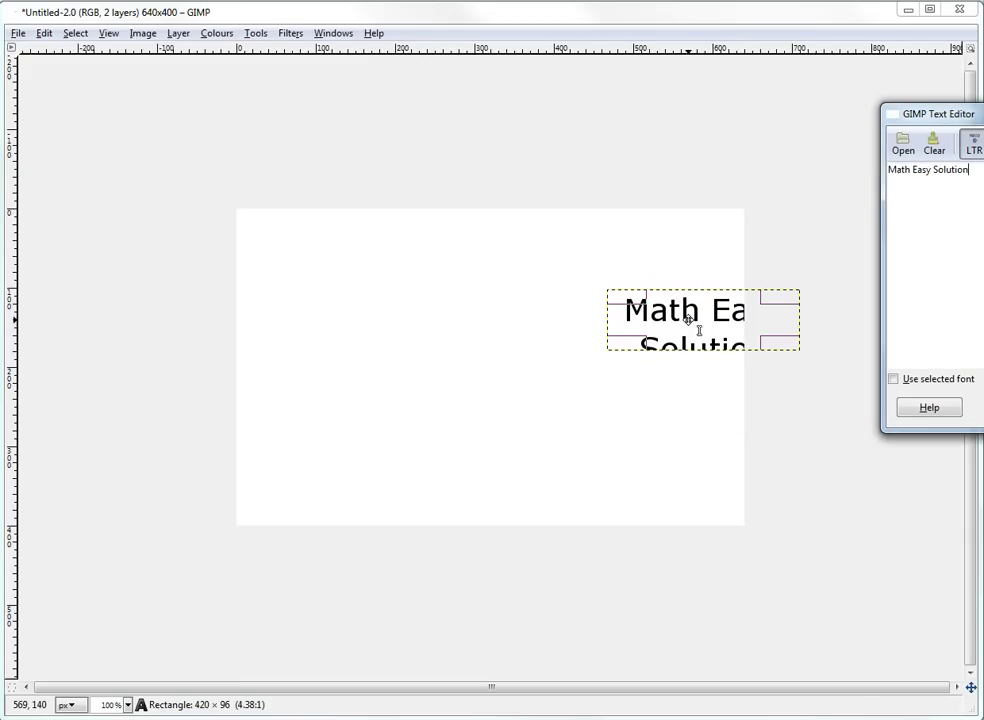
left_click_drag(690, 320, 455, 314)
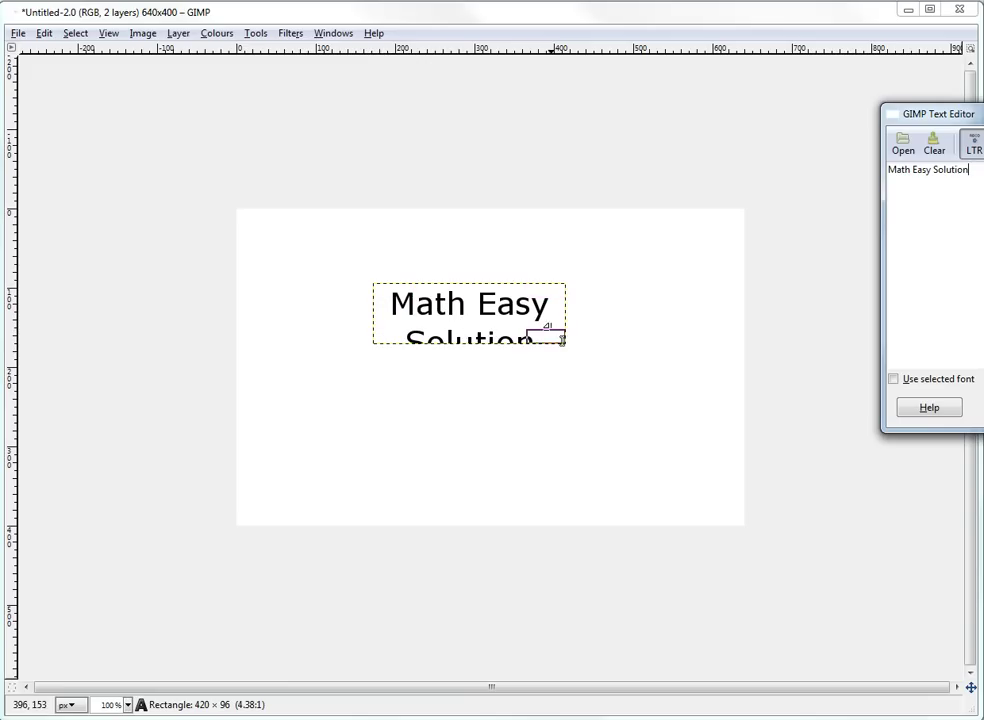
left_click_drag(560, 344, 611, 382)
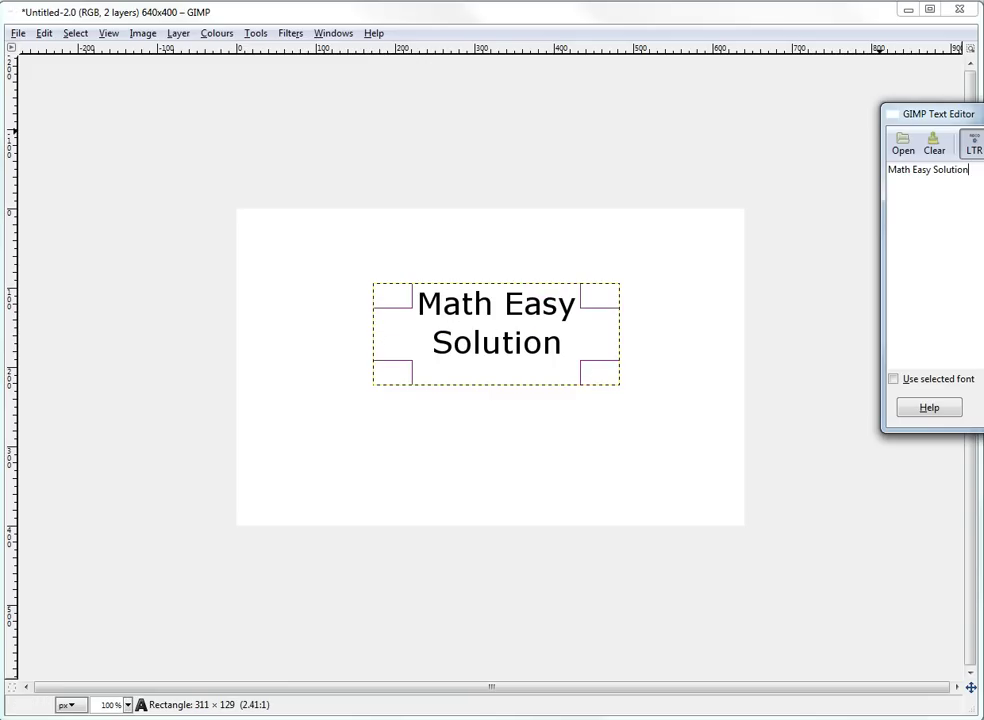
key("Tab")
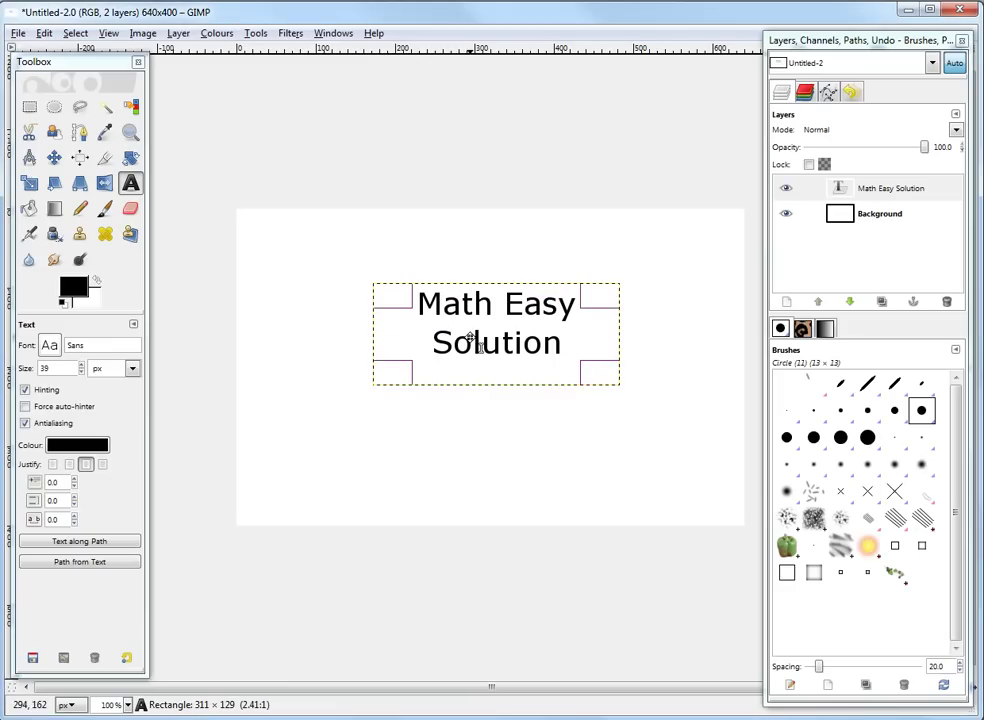
key("Tab")
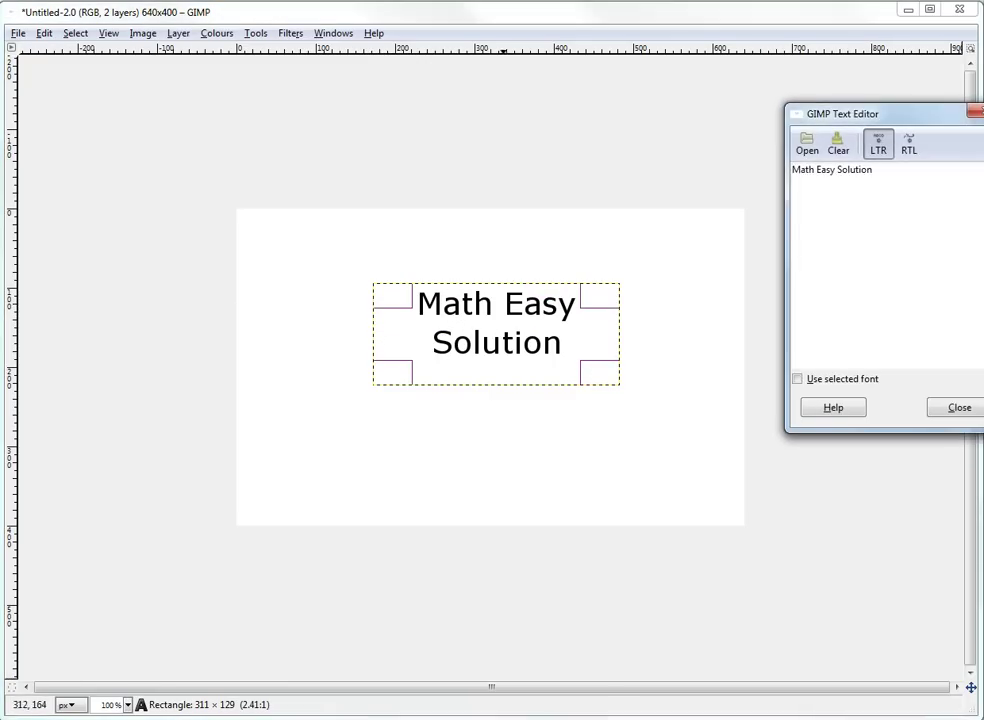
Set the text to Sans Bold at size 44
key("Tab")
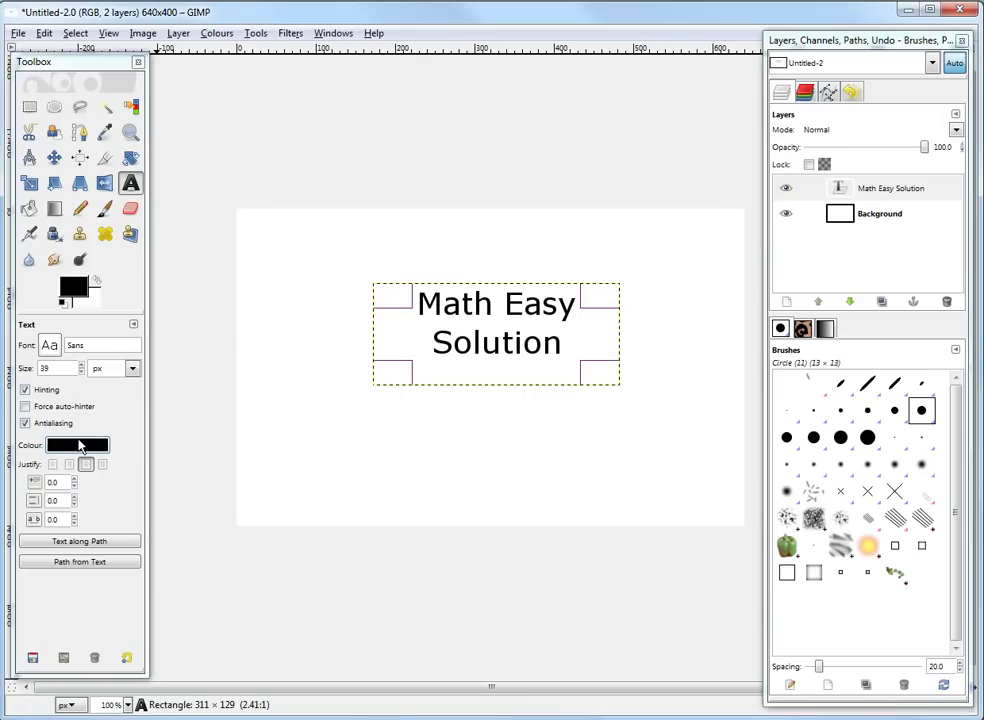
left_click(49, 345)
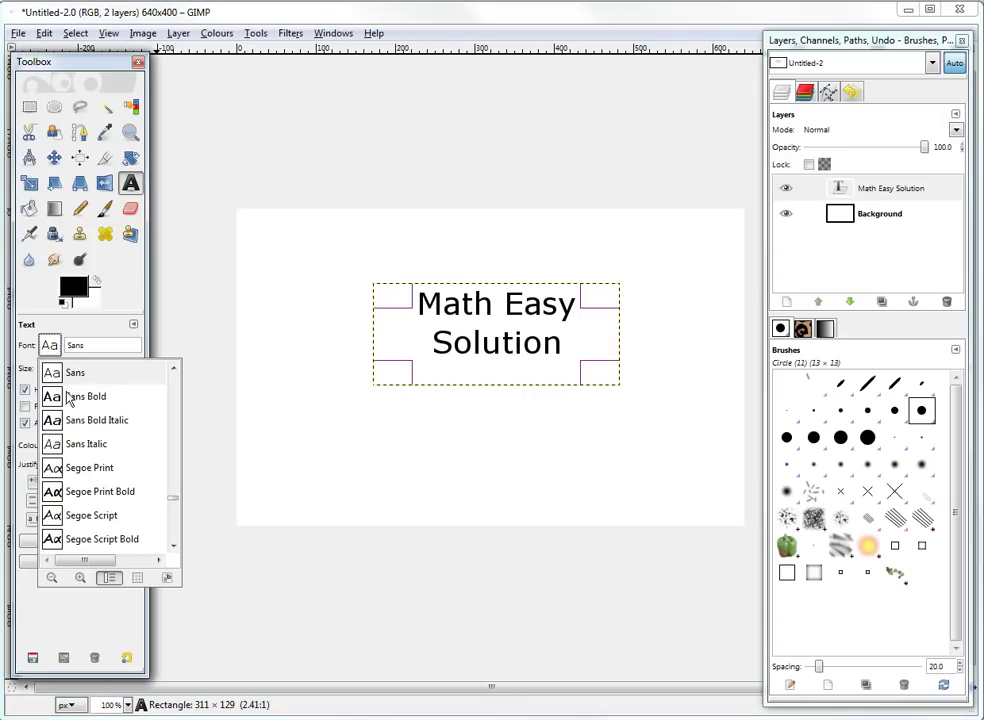
left_click(66, 396)
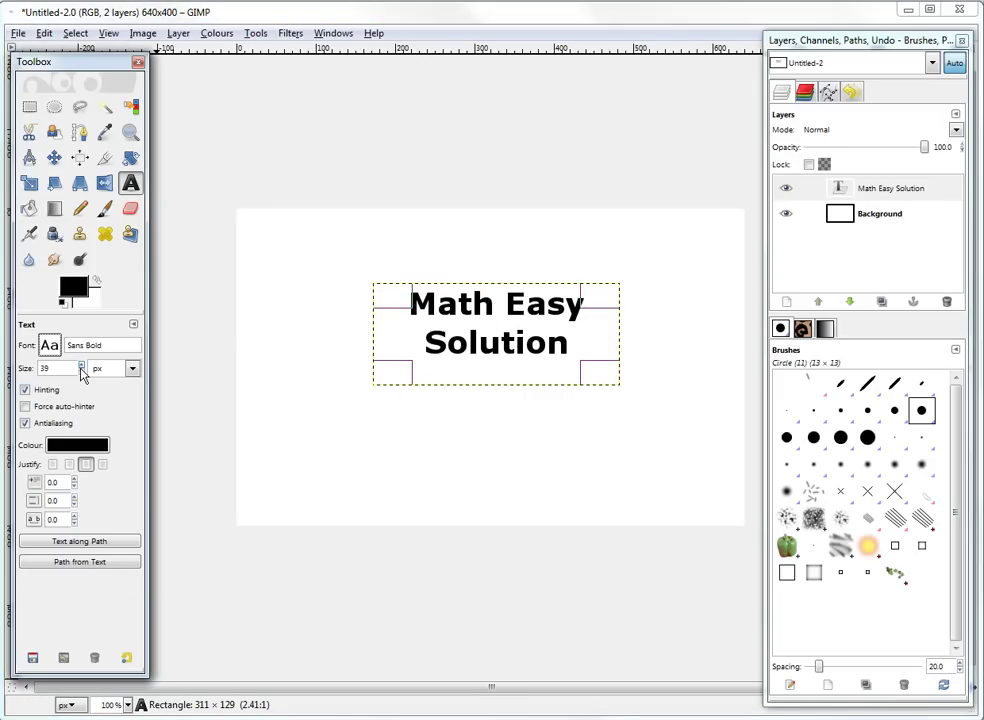
scroll(82, 366, "up", 5)
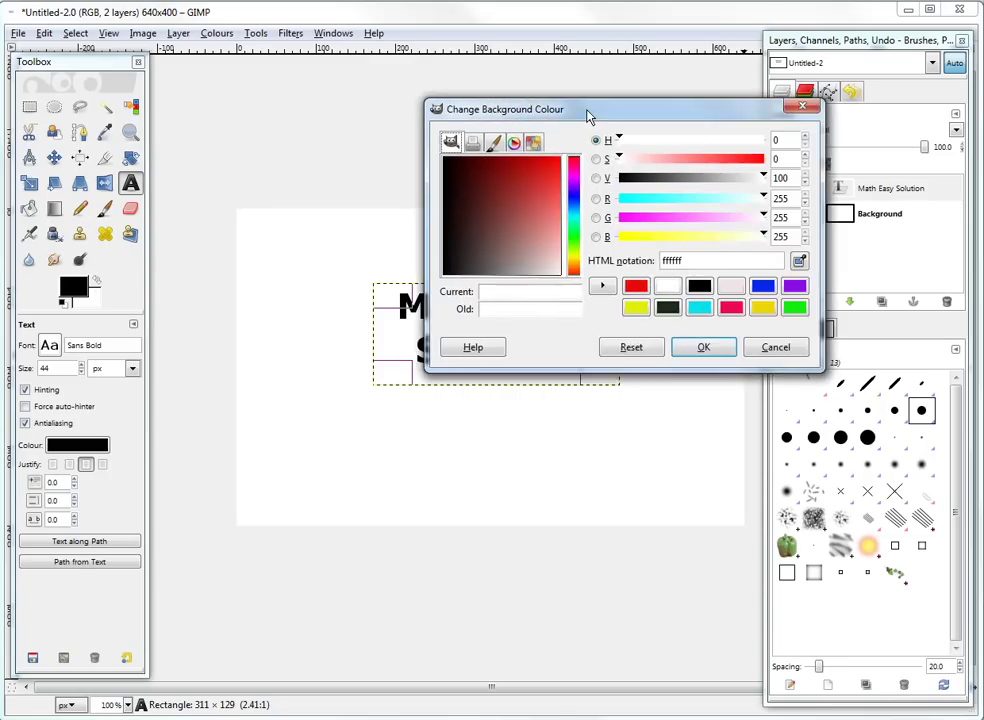
Make red (ed0909) the foreground colour with black as background, and reselect the text
left_click_drag(589, 114, 527, 60)
left_click(580, 238)
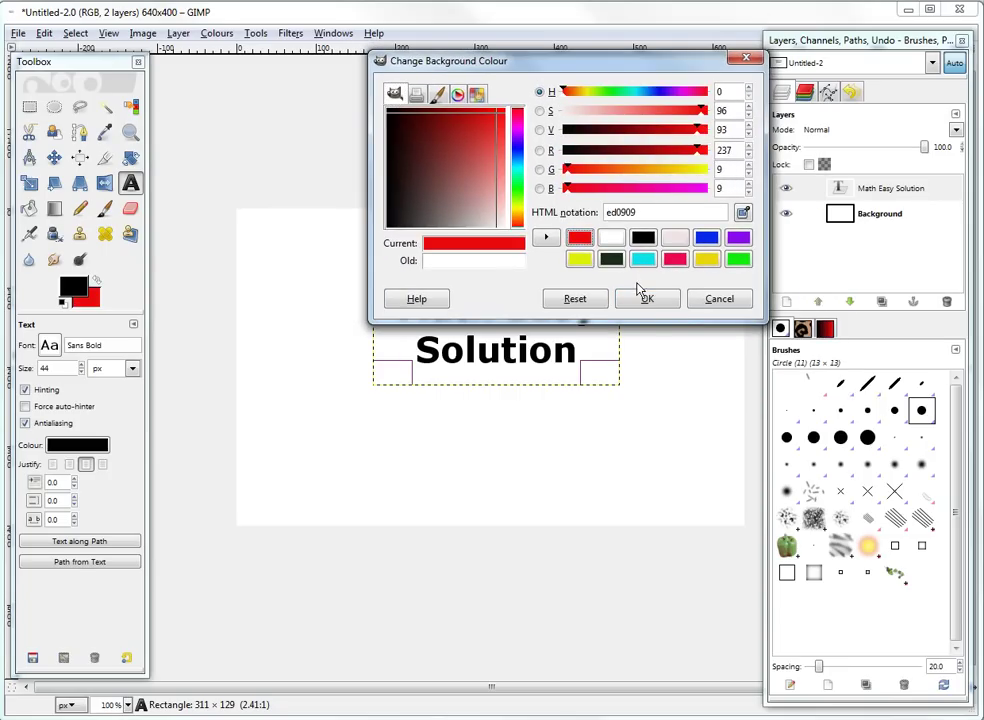
left_click(645, 298)
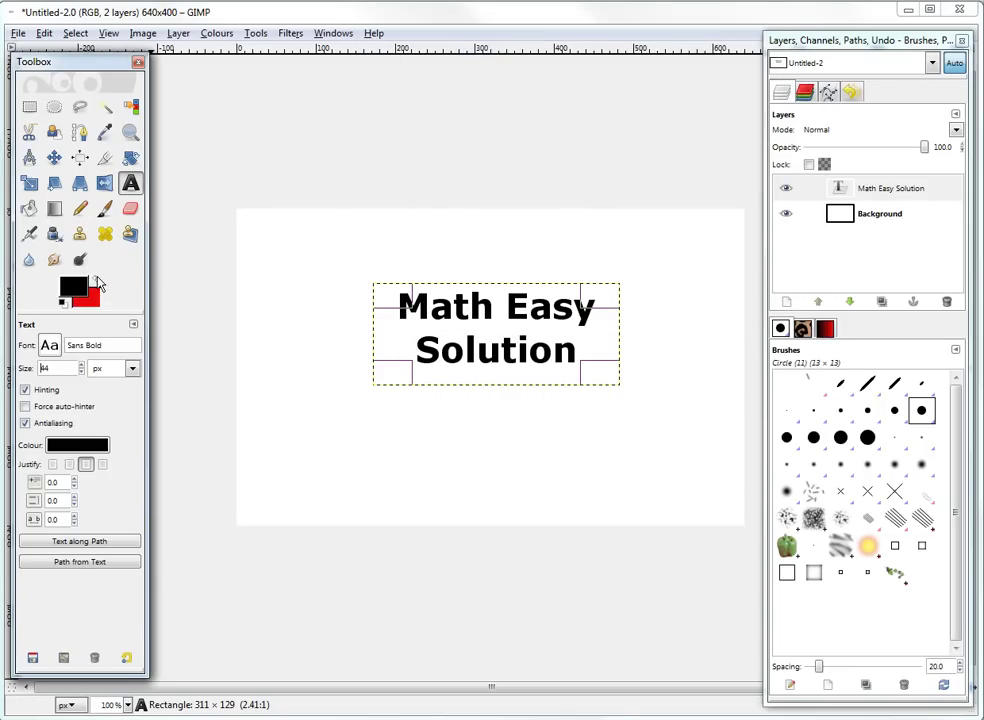
left_click(96, 282)
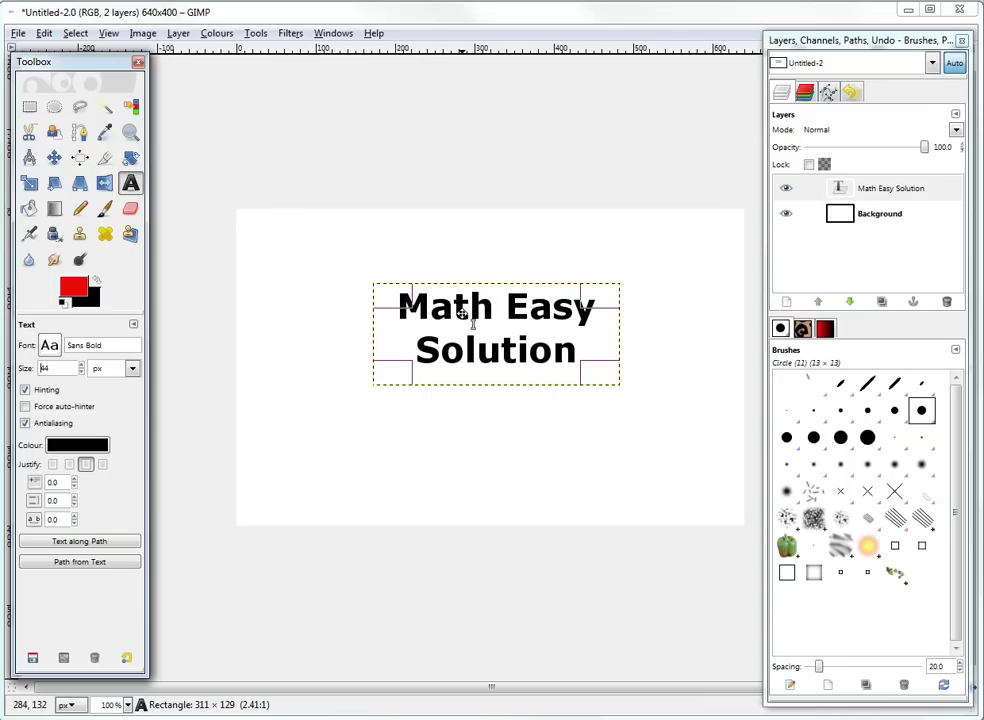
key("Tab")
left_click(479, 325)
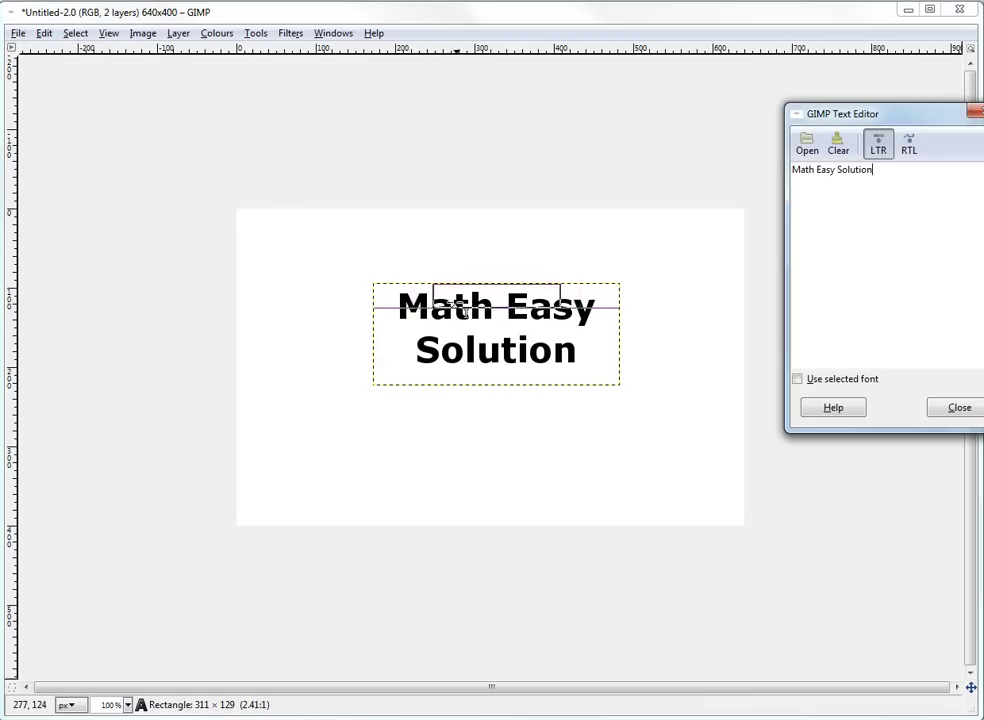
Select the letter shapes with Layer > Transparency > Alpha to Selection and close the Text Editor
left_click(178, 33)
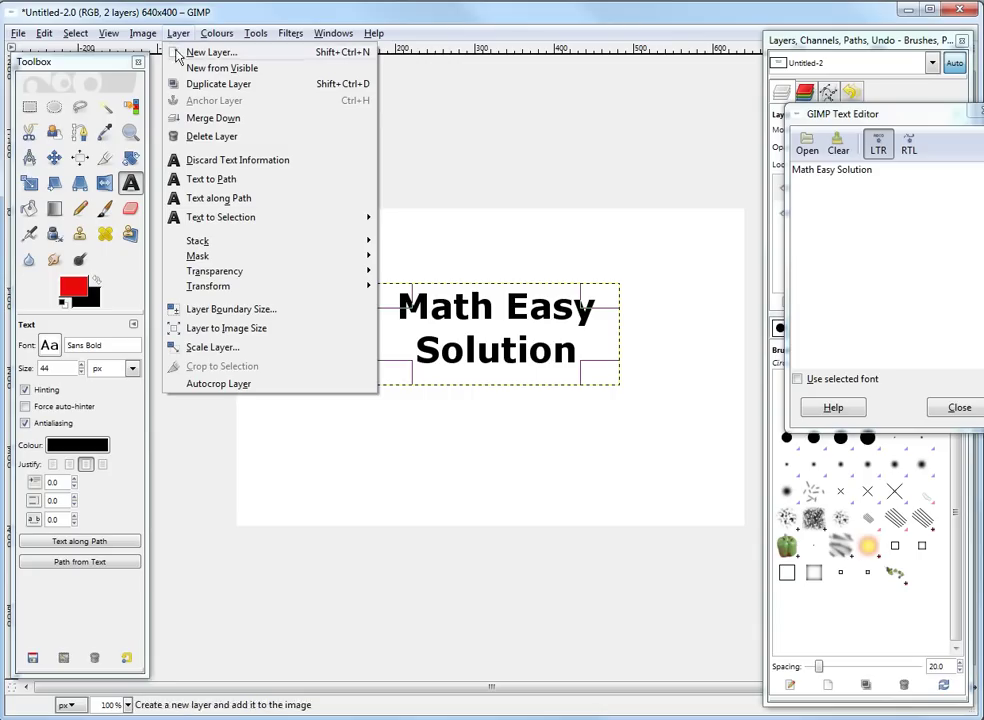
mouse_move(236, 273)
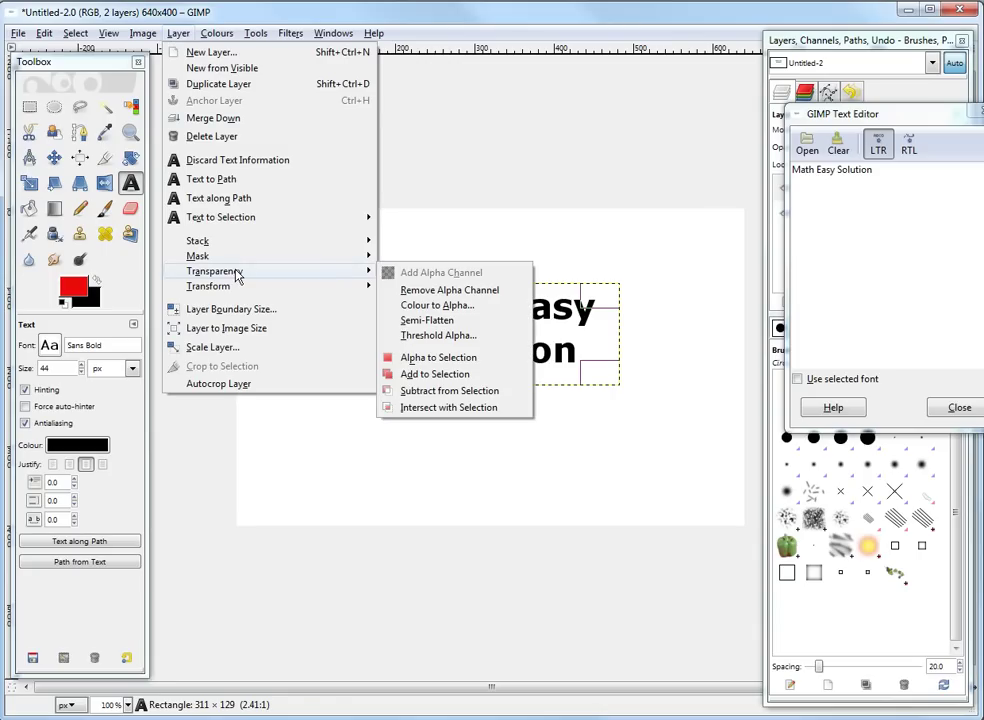
left_click(436, 359)
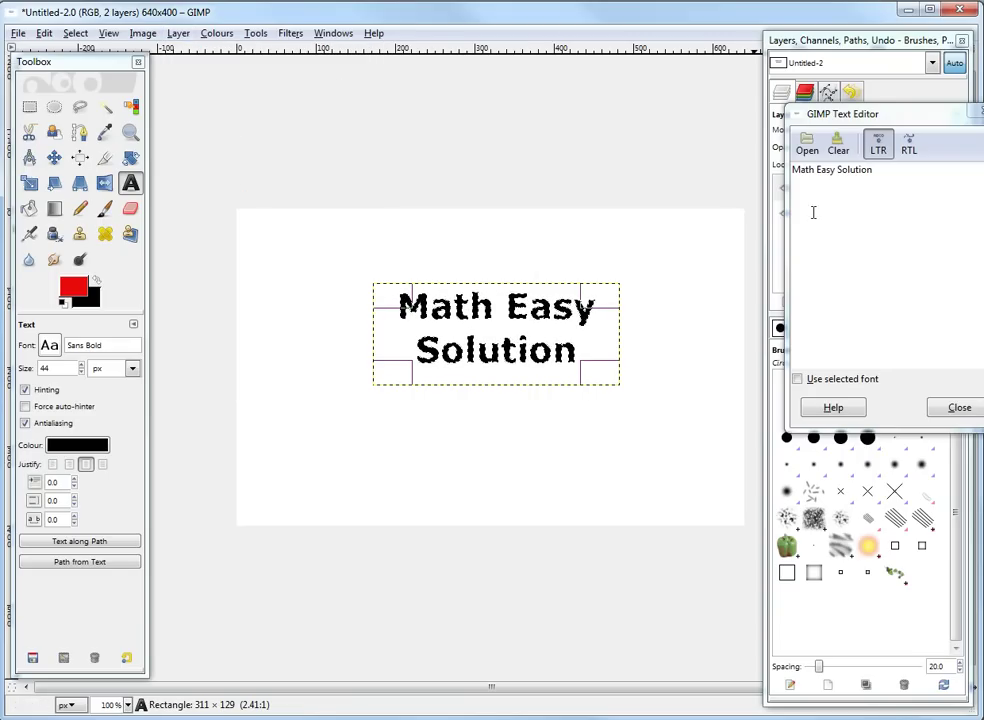
left_click_drag(836, 120, 428, 103)
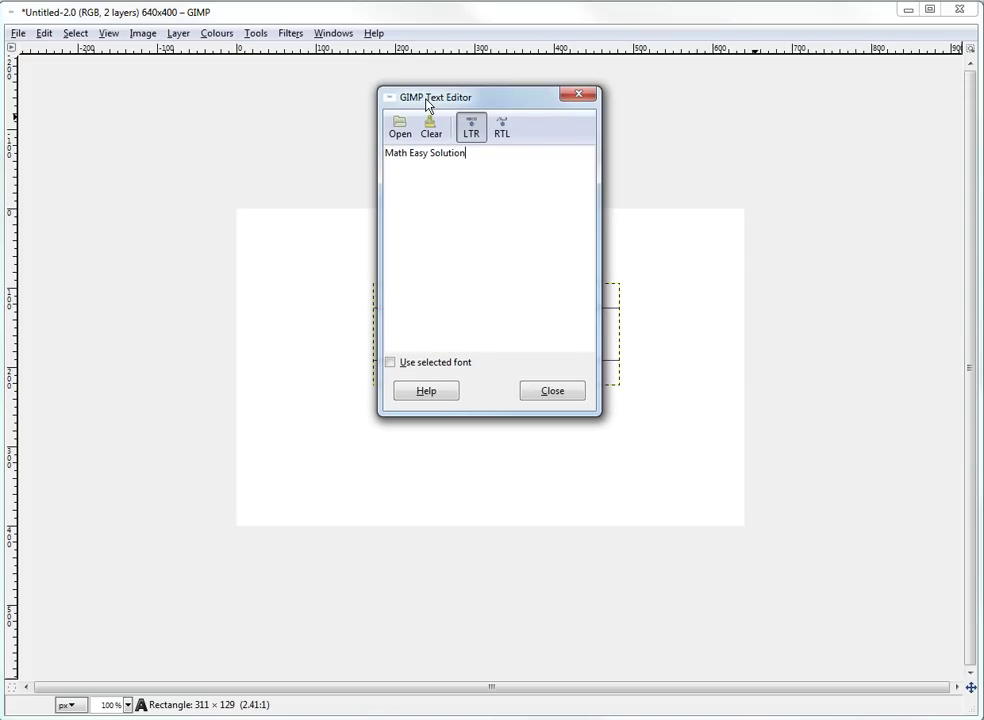
left_click(578, 94)
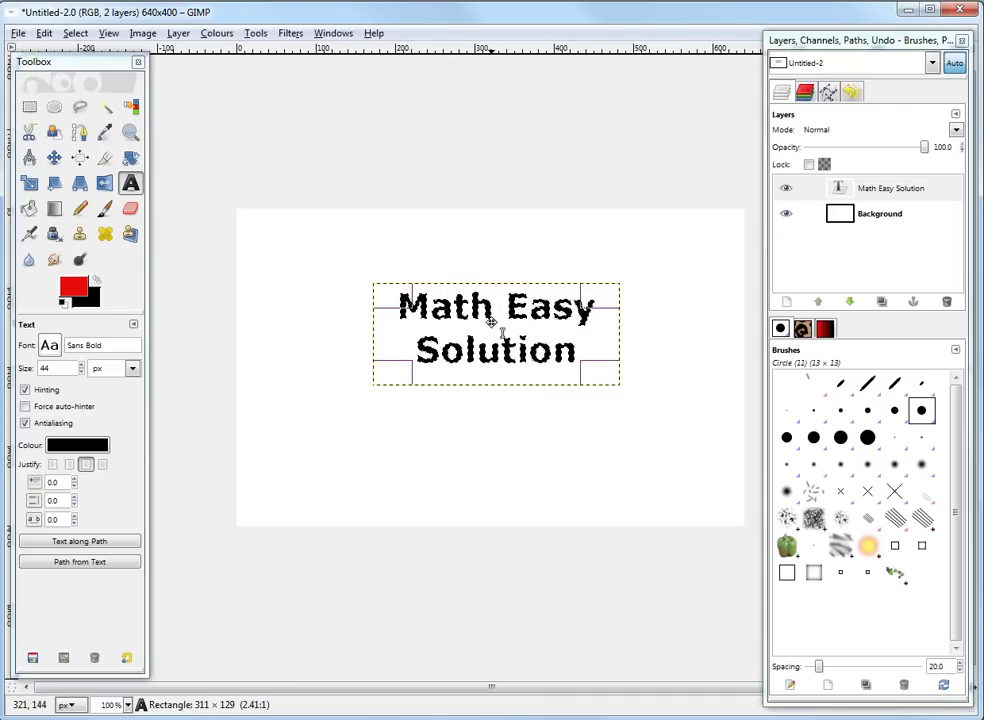
Stroke the letter selection in red using the solid Line dash preset
left_click(44, 33)
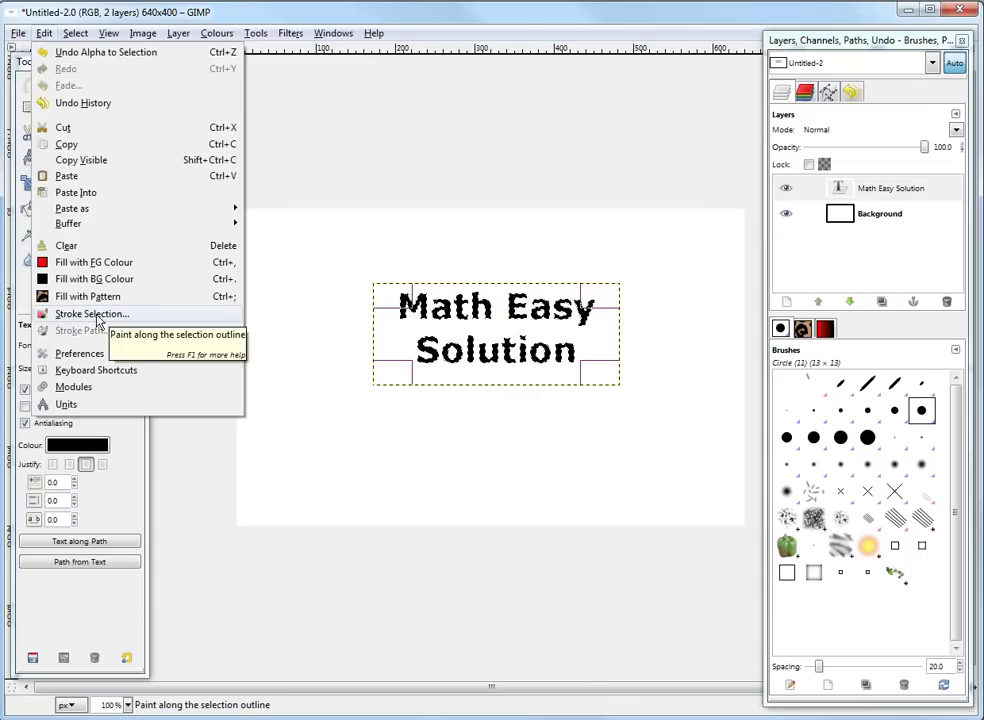
left_click(198, 285)
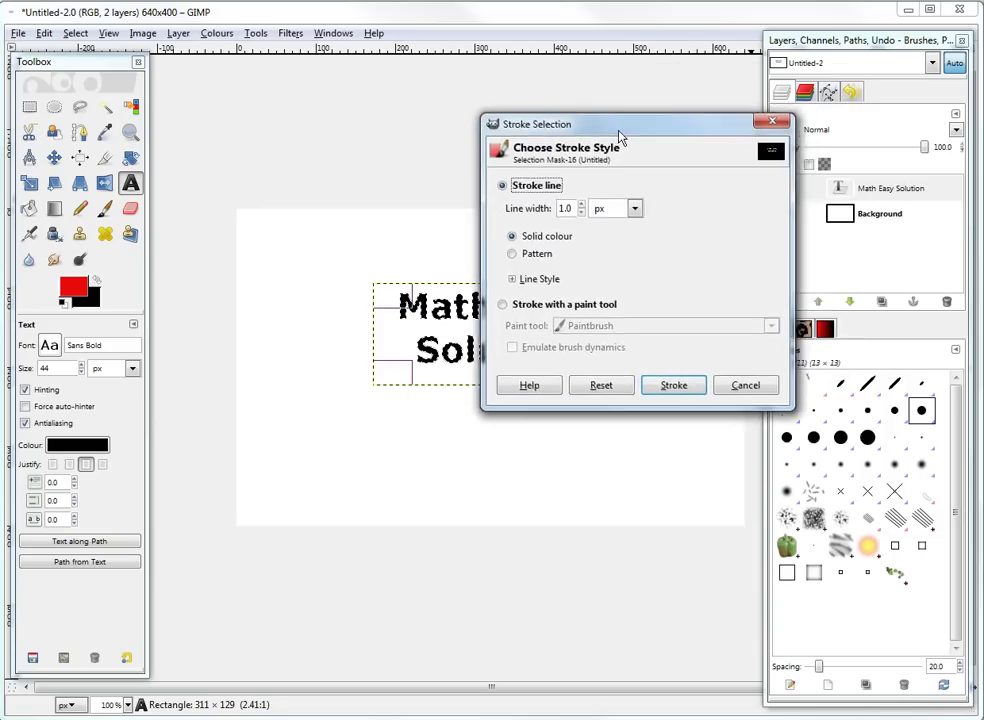
mouse_move(621, 136)
left_mouse_down()
mouse_move(758, 213)
mouse_move(771, 180)
left_mouse_up()
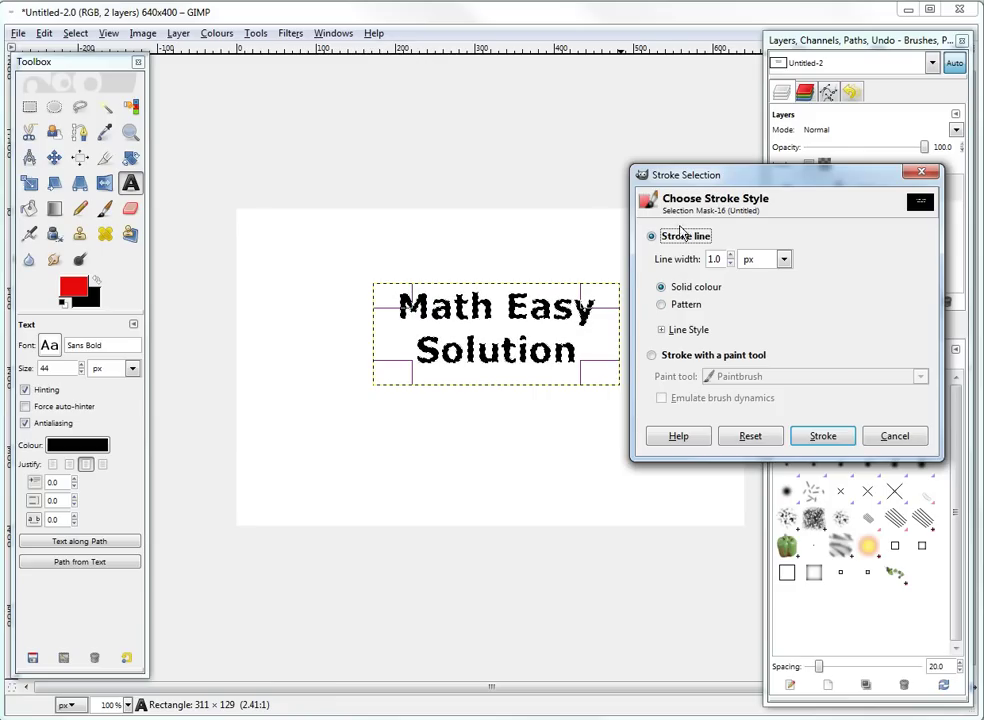
left_click(662, 329)
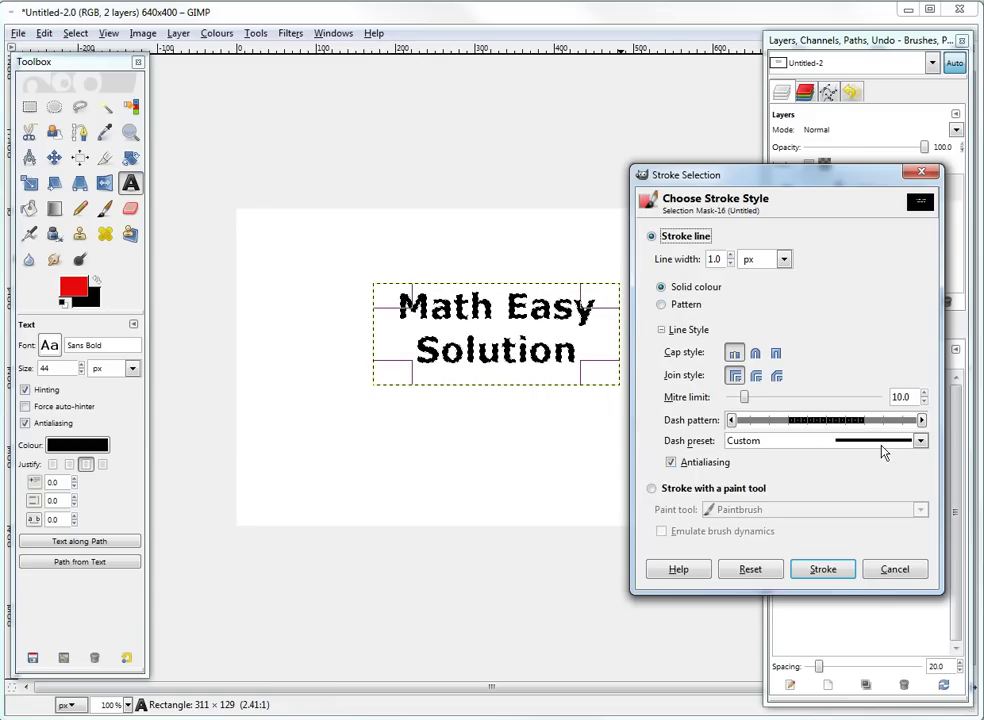
left_click(920, 443)
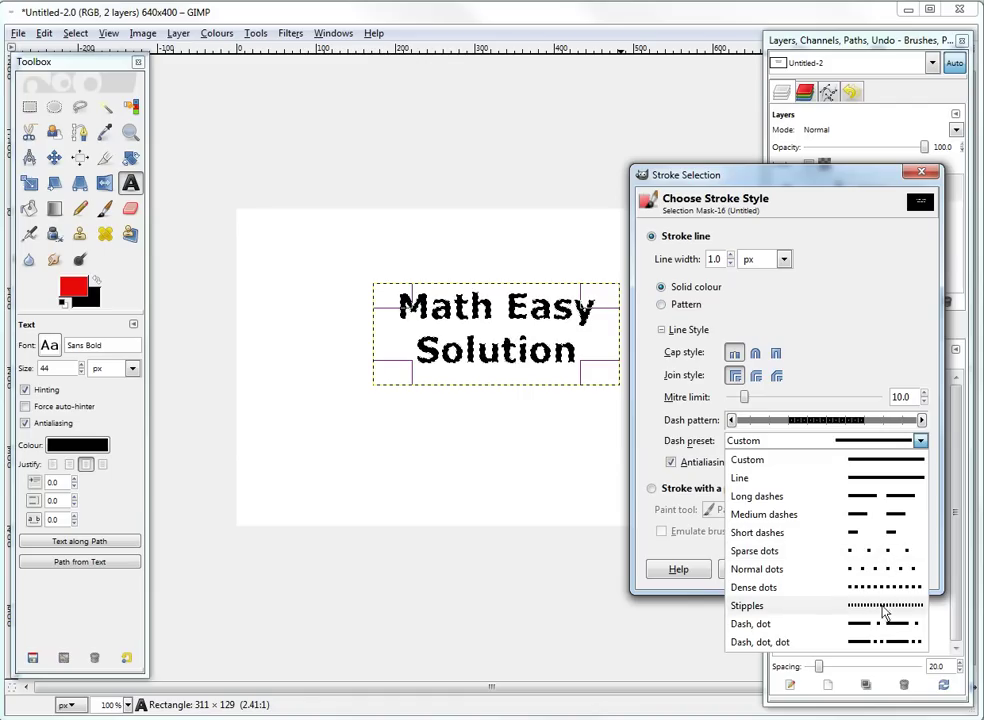
left_click(868, 478)
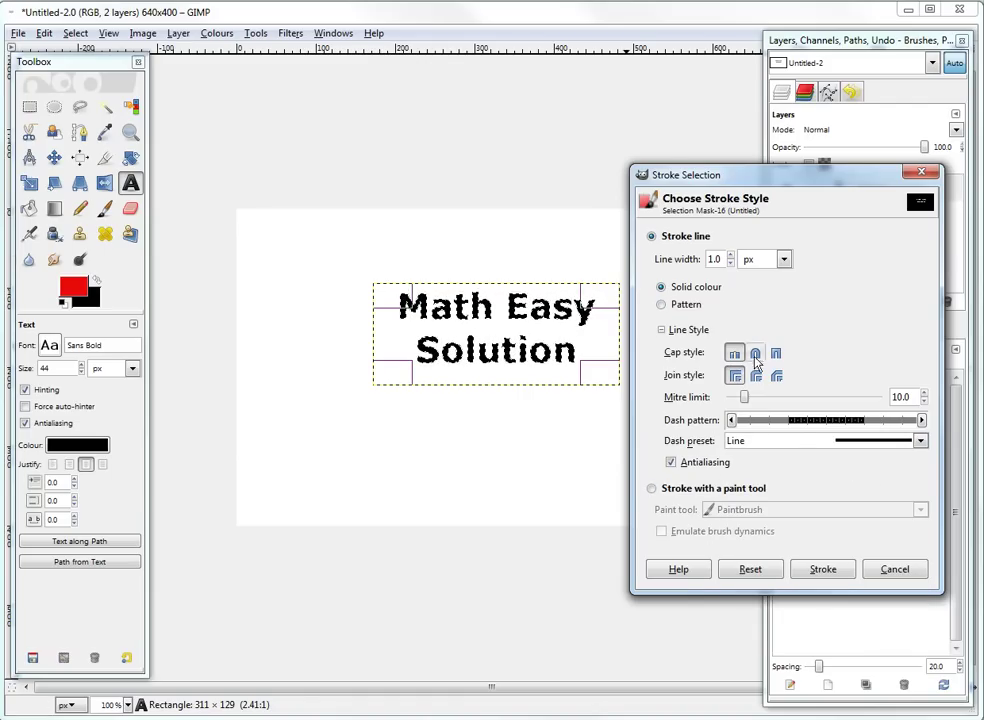
left_click(823, 570)
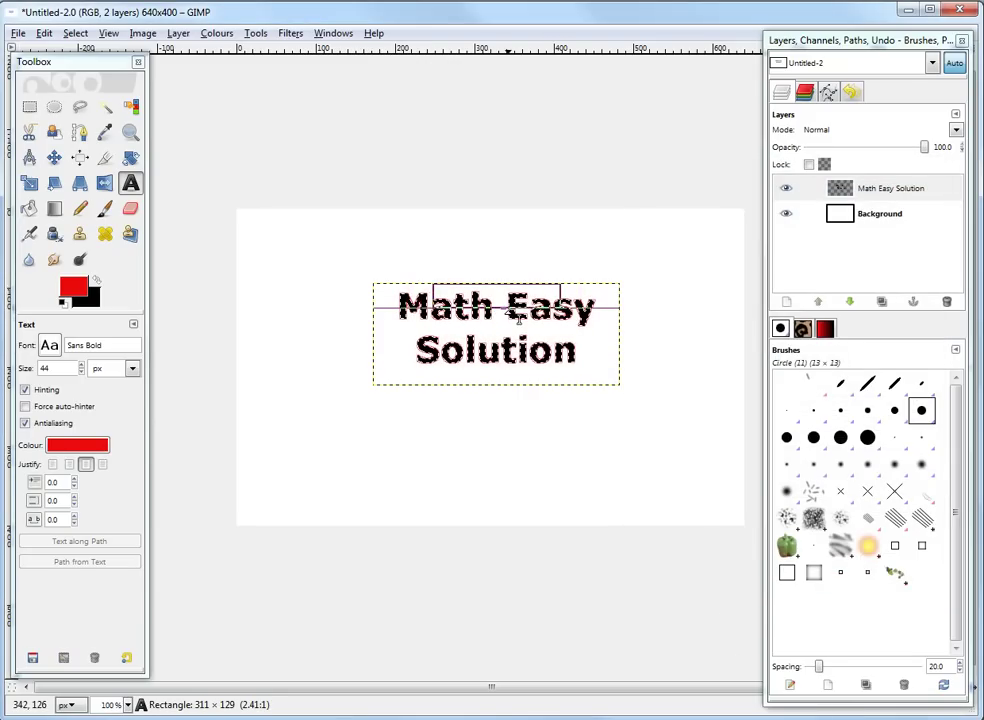
Stroke the letters again with a thicker 3.0 px red line
left_click(44, 34)
key("Escape")
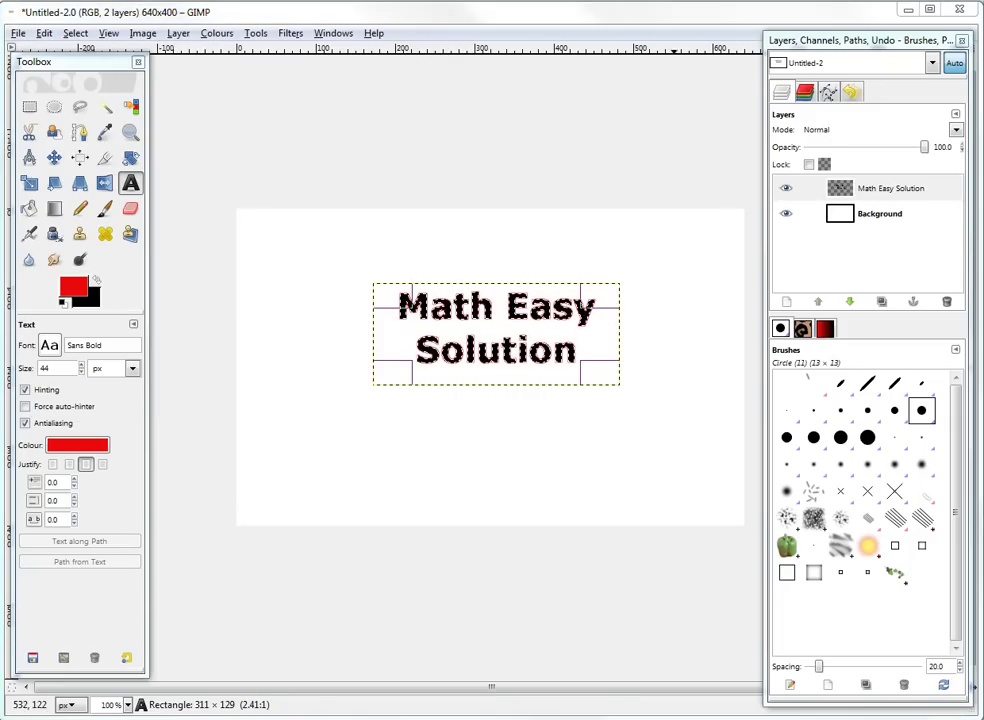
mouse_move(815, 80)
left_mouse_down()
mouse_move(667, 187)
mouse_move(680, 219)
left_mouse_up()
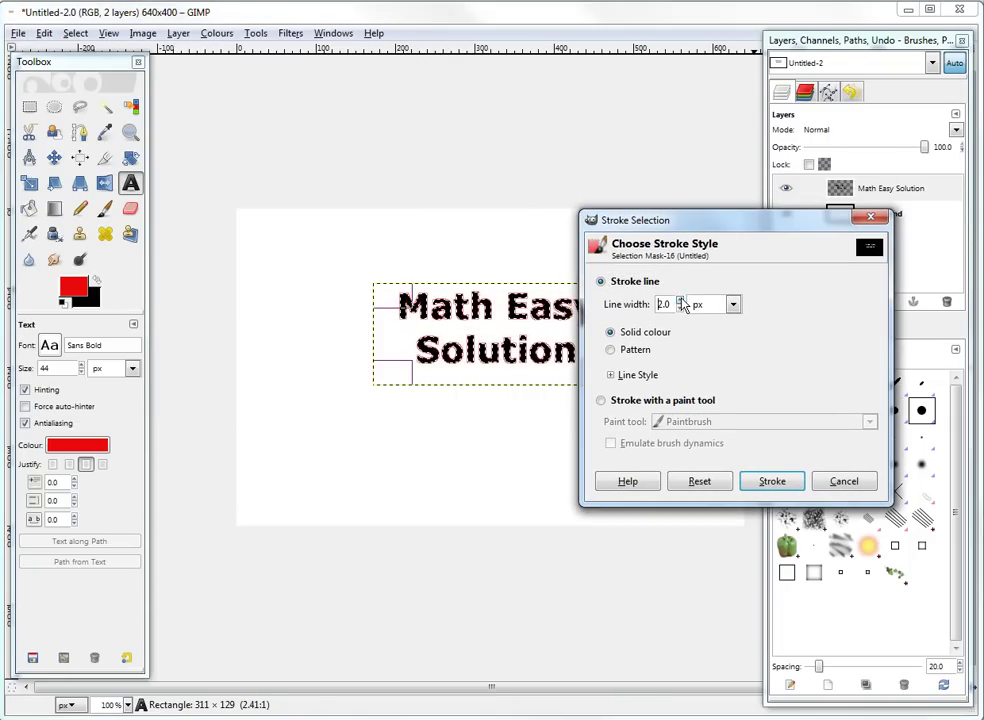
left_click(770, 482)
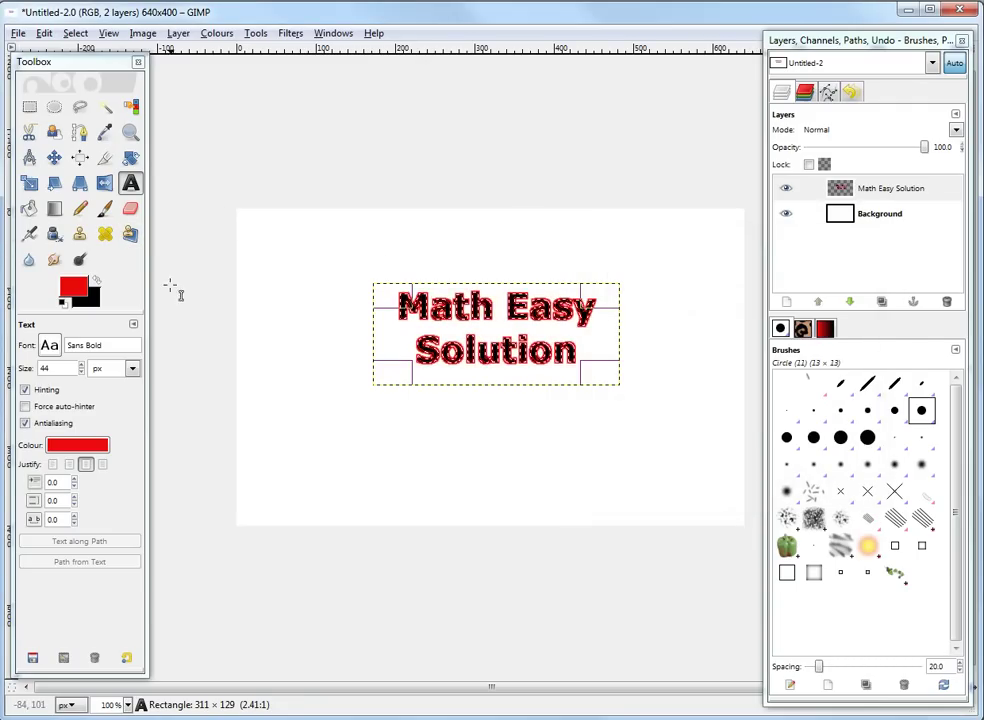
Fill the selected letters with the black background colour and zoom in to inspect them
left_click(42, 34)
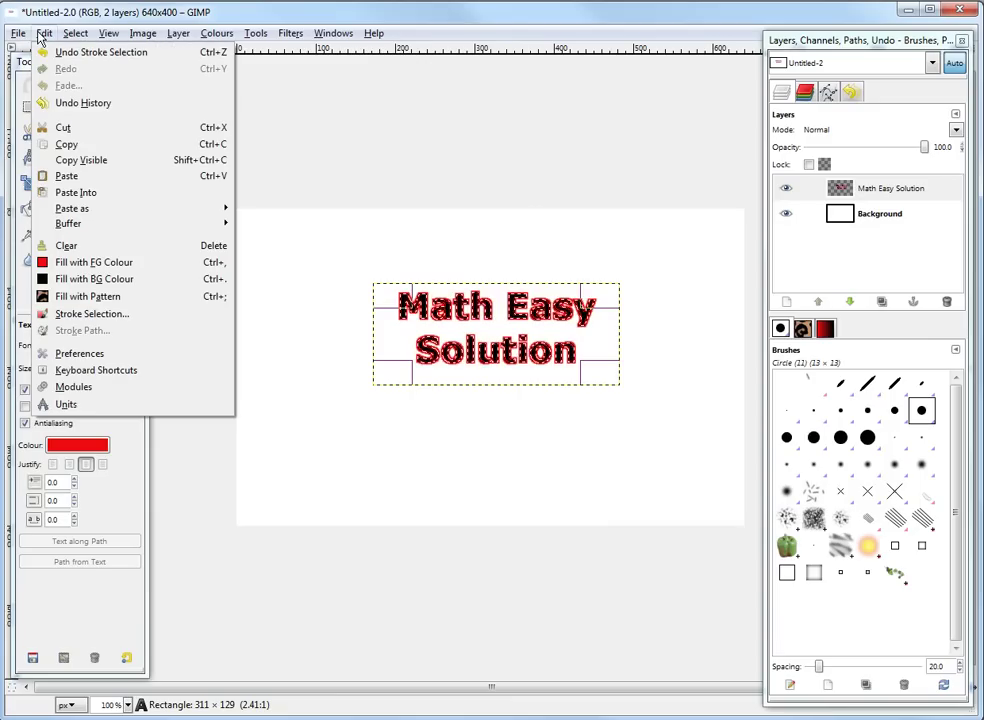
left_click(75, 279)
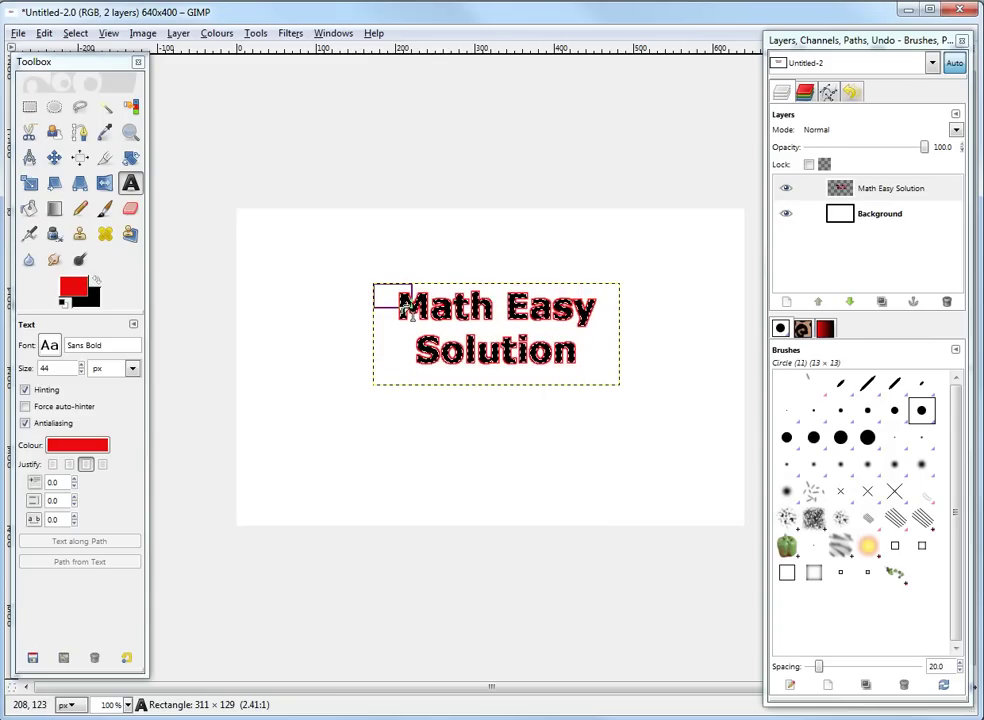
scroll(409, 308, "up", 4)
scroll(435, 213, "up", 3)
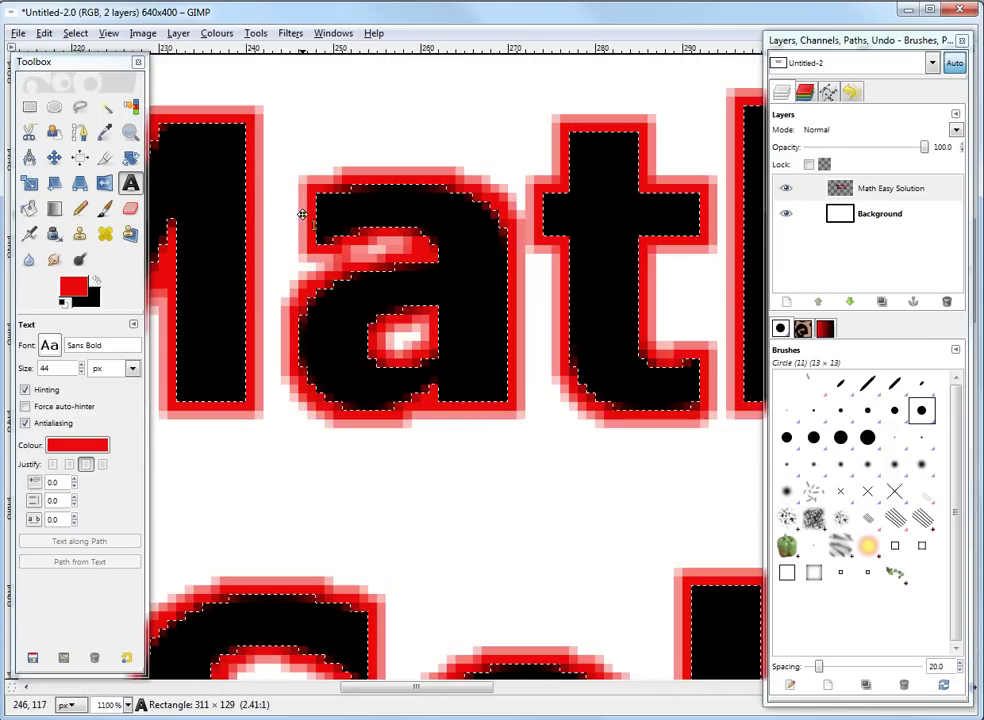
scroll(305, 208, "down", 1)
scroll(320, 228, "down", 1)
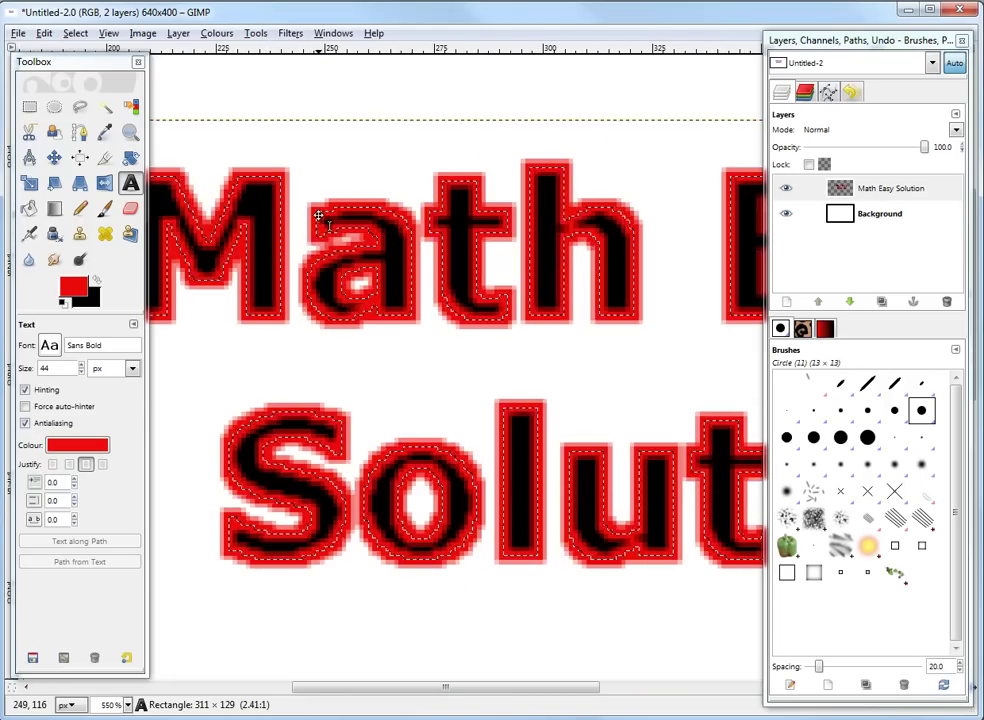
scroll(318, 216, "up", 2)
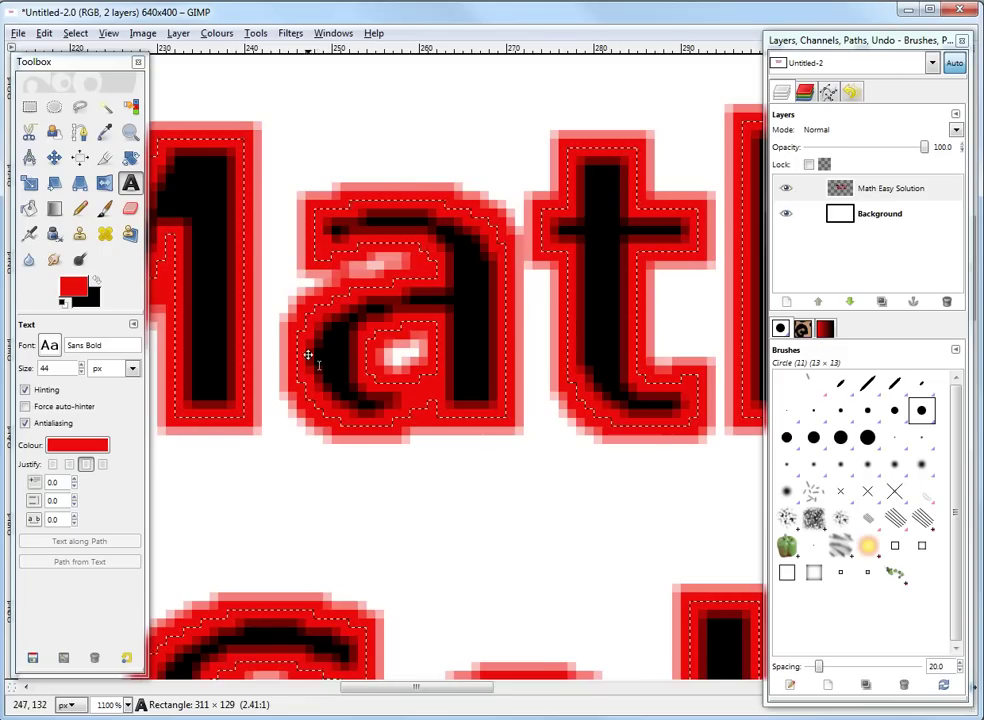
scroll(308, 355, "down", 3)
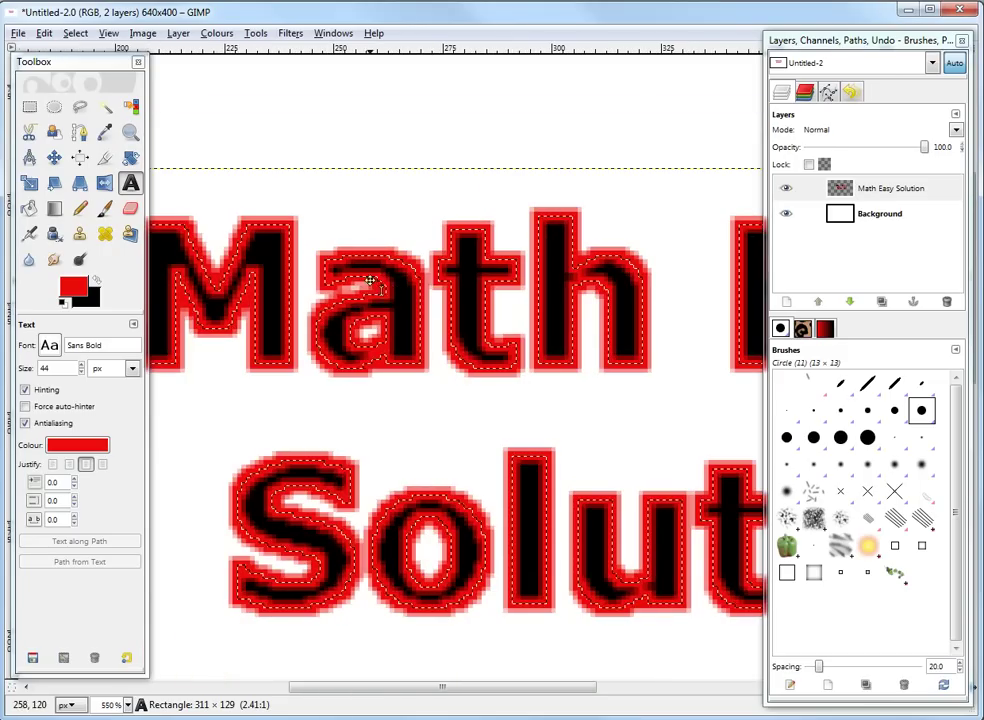
scroll(371, 290, "up", 3)
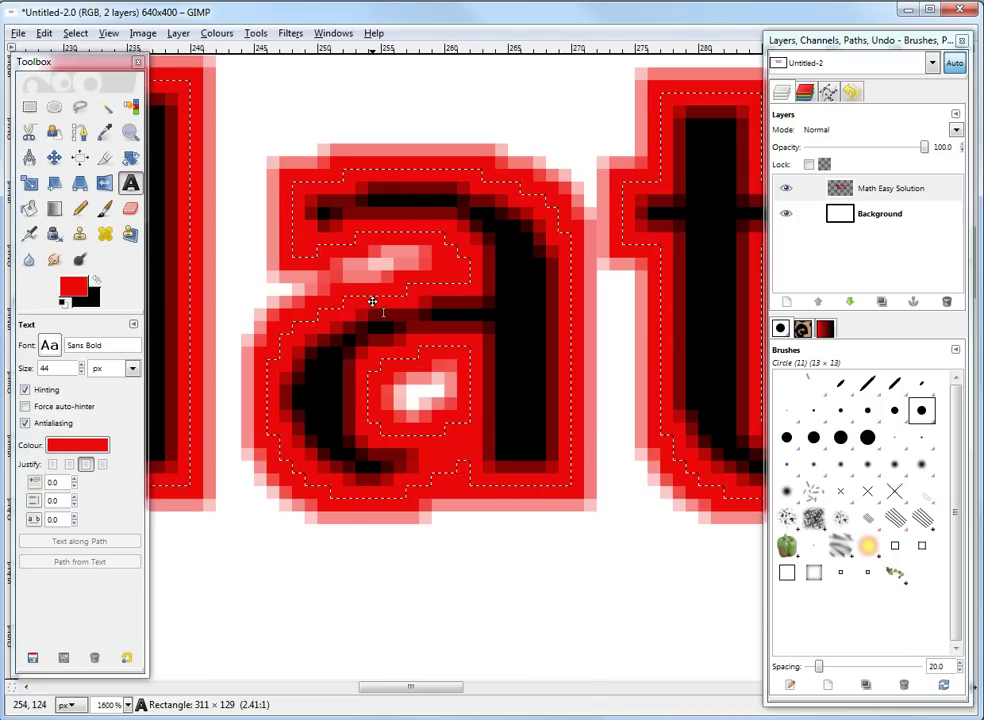
scroll(372, 301, "down", 2)
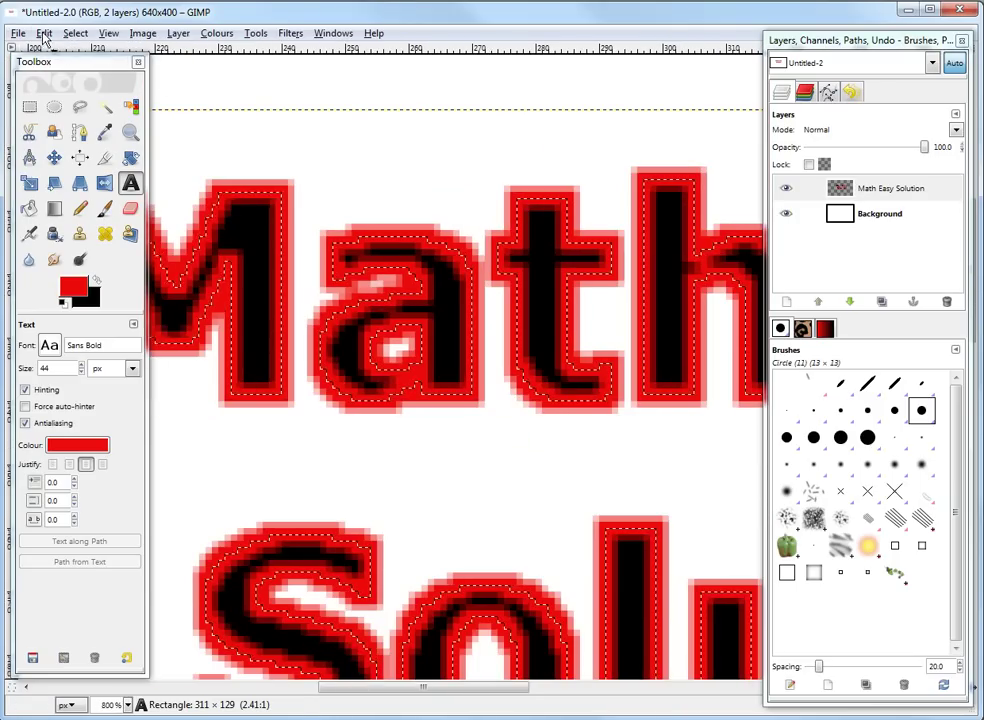
Fill the letters solid black a second time
left_click(44, 33)
left_click(50, 279)
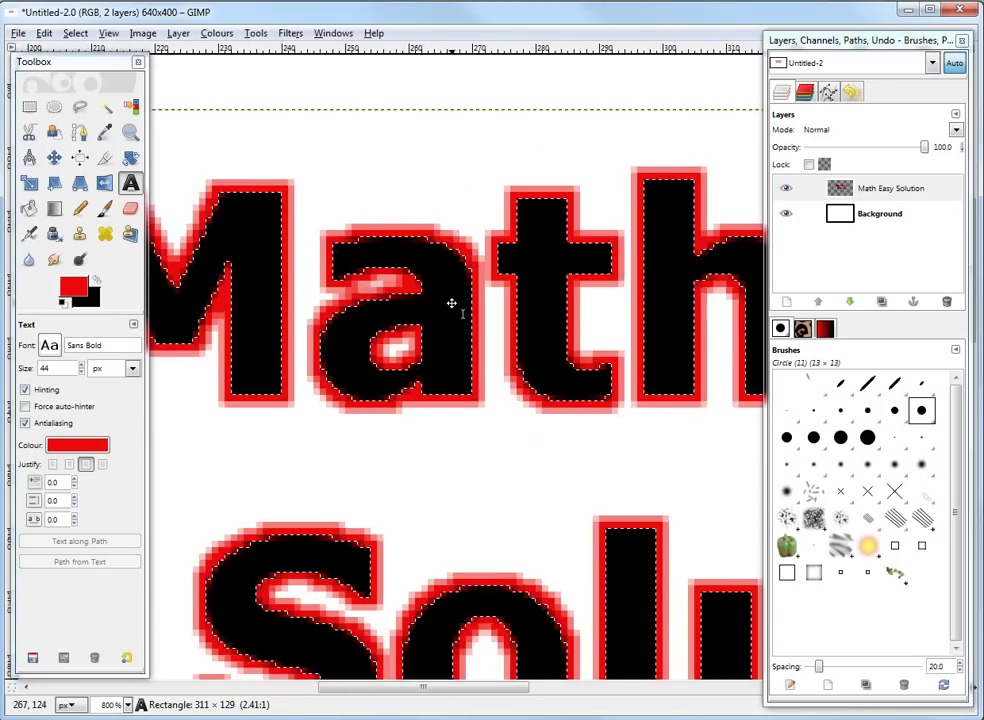
scroll(452, 303, "down", 3)
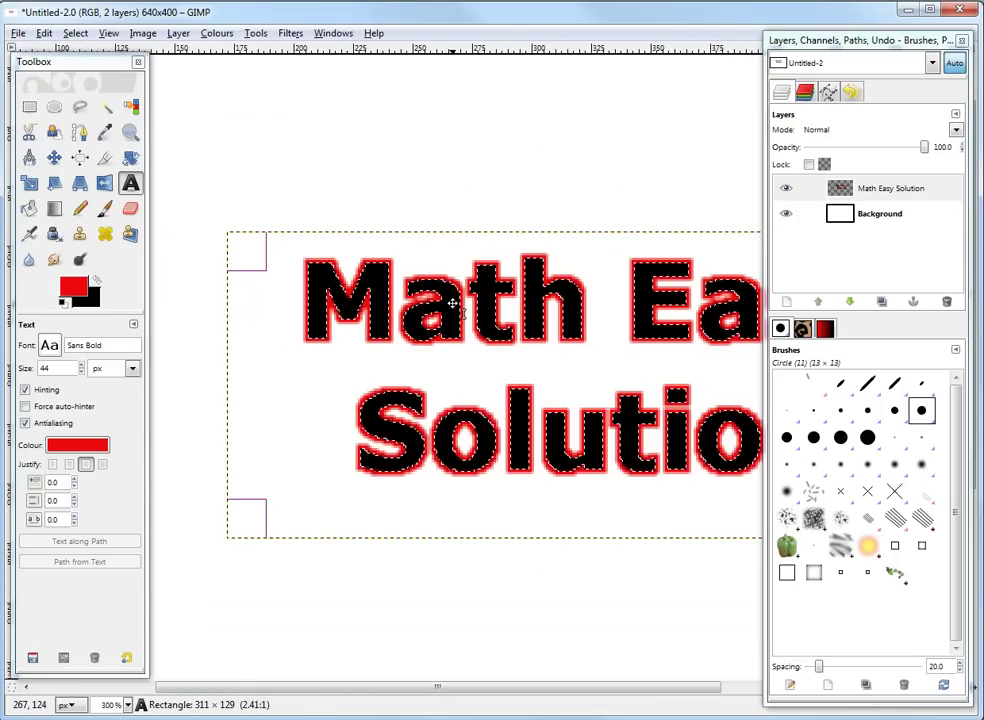
Reset colours to black and white, fill the letters white, and bring up Stroke Selection
left_click(63, 304)
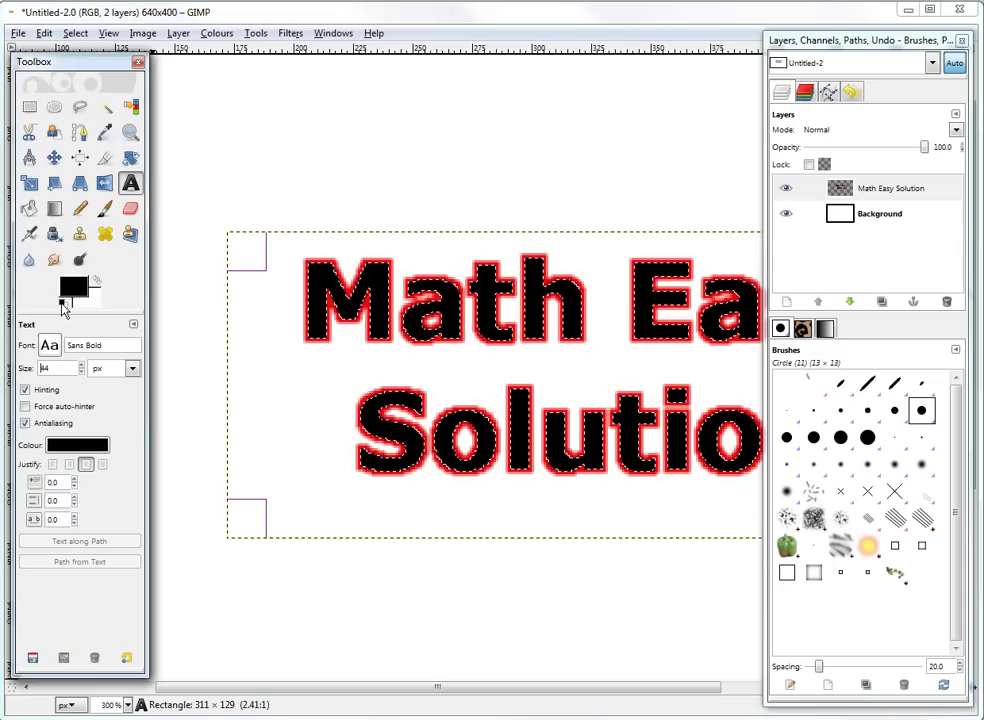
left_click(44, 34)
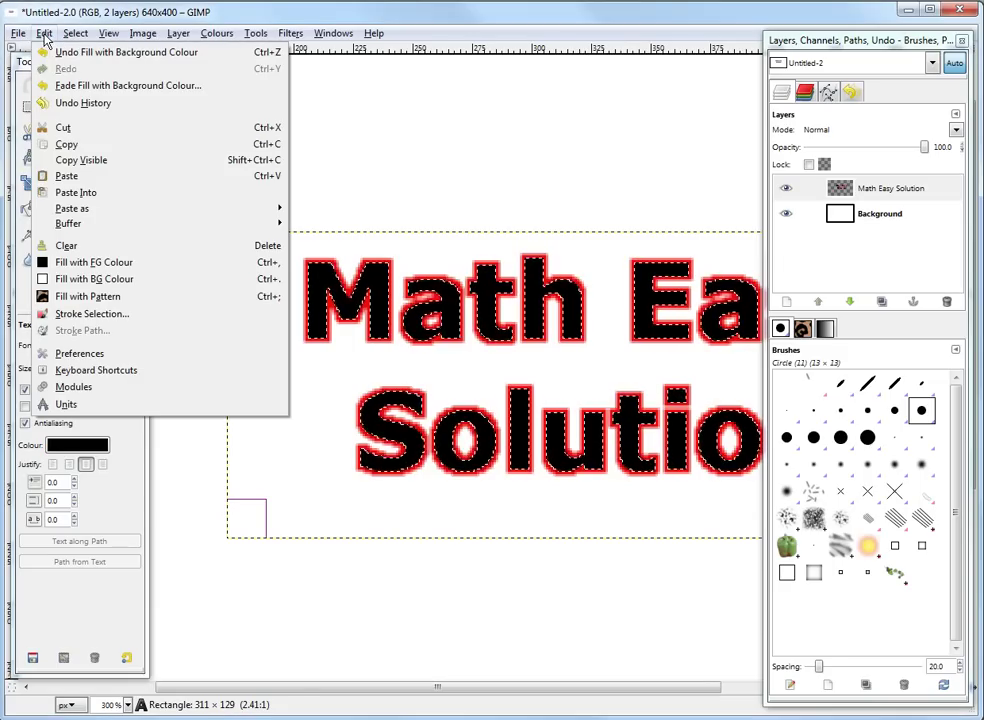
left_click(96, 279)
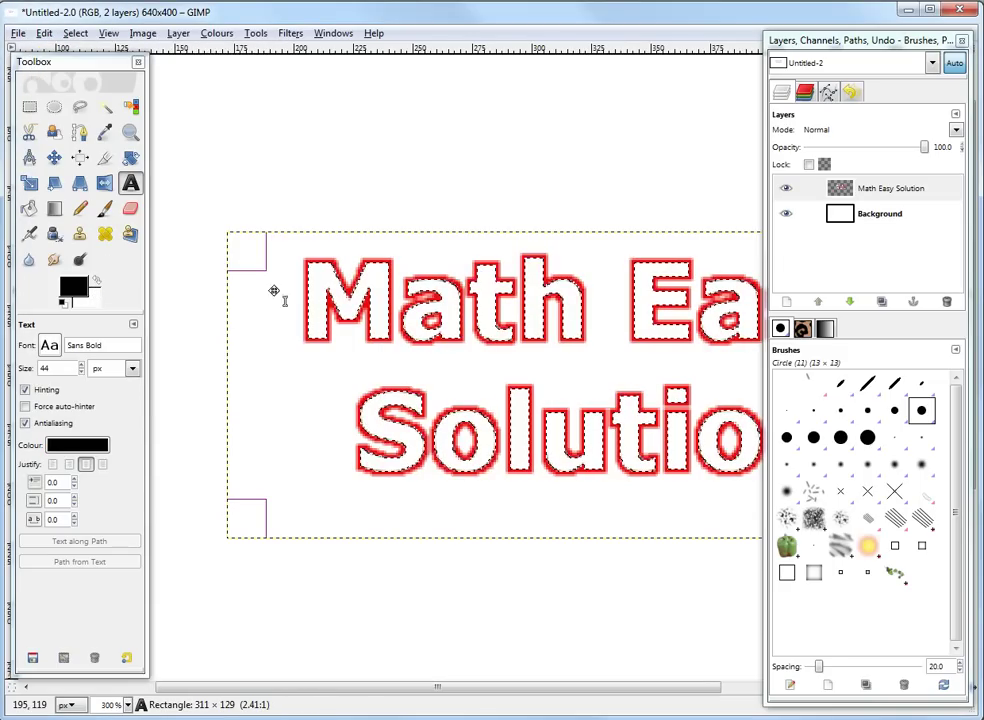
scroll(400, 252, "down", 2)
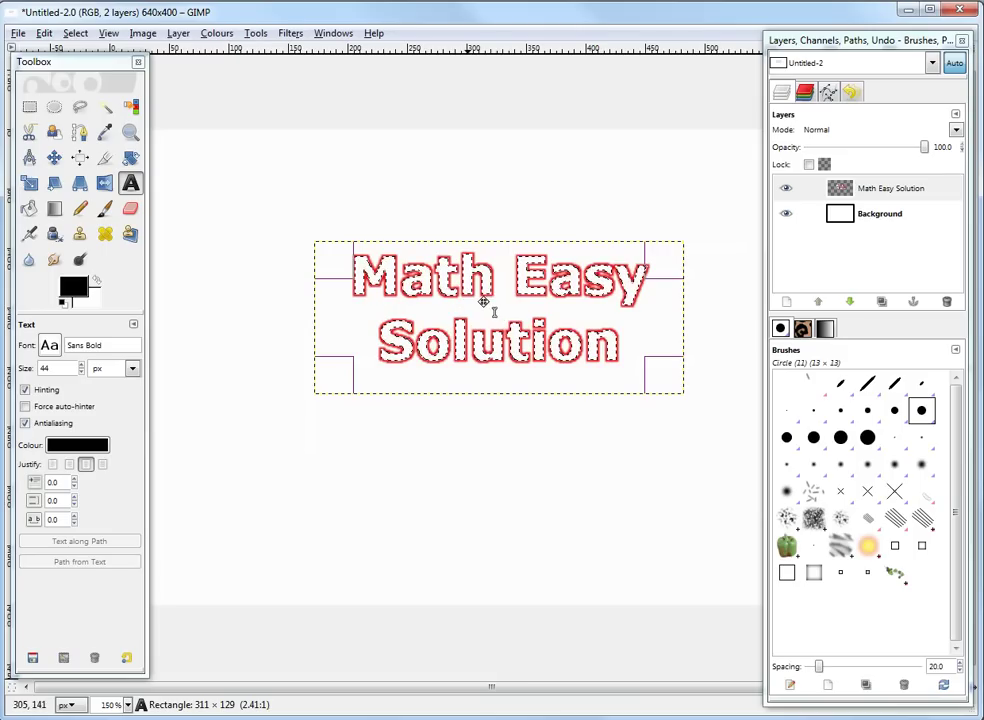
left_click(44, 35)
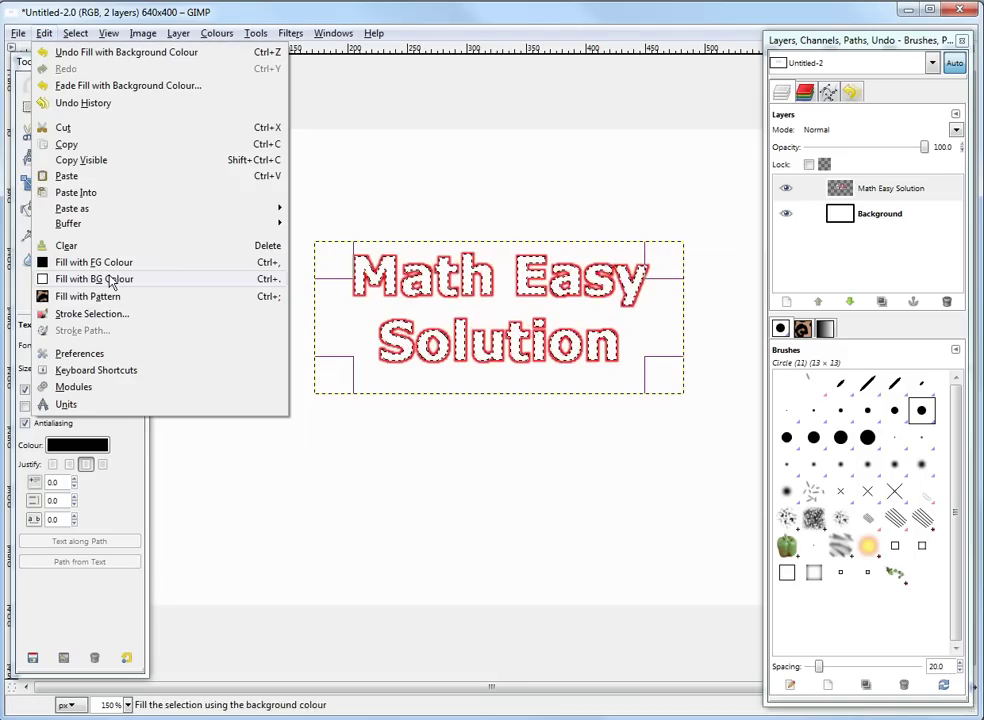
left_click(93, 316)
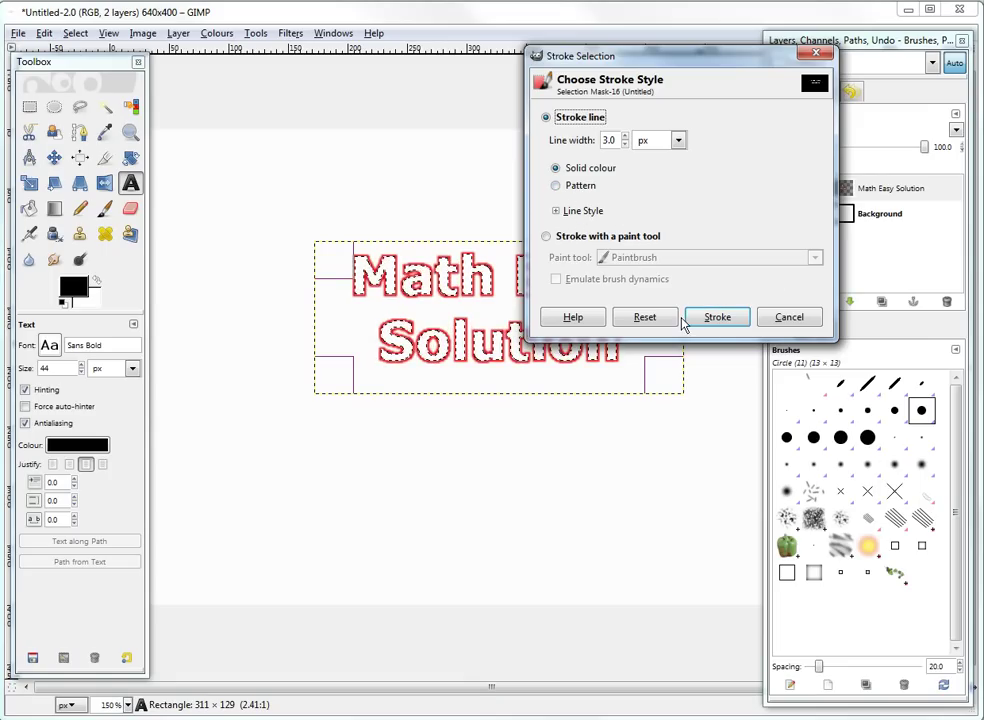
Stroke the letter outline in black at 3.0 px and make Pine the active pattern
mouse_move(677, 44)
left_mouse_down()
mouse_move(624, 48)
mouse_move(437, 4)
left_mouse_up()
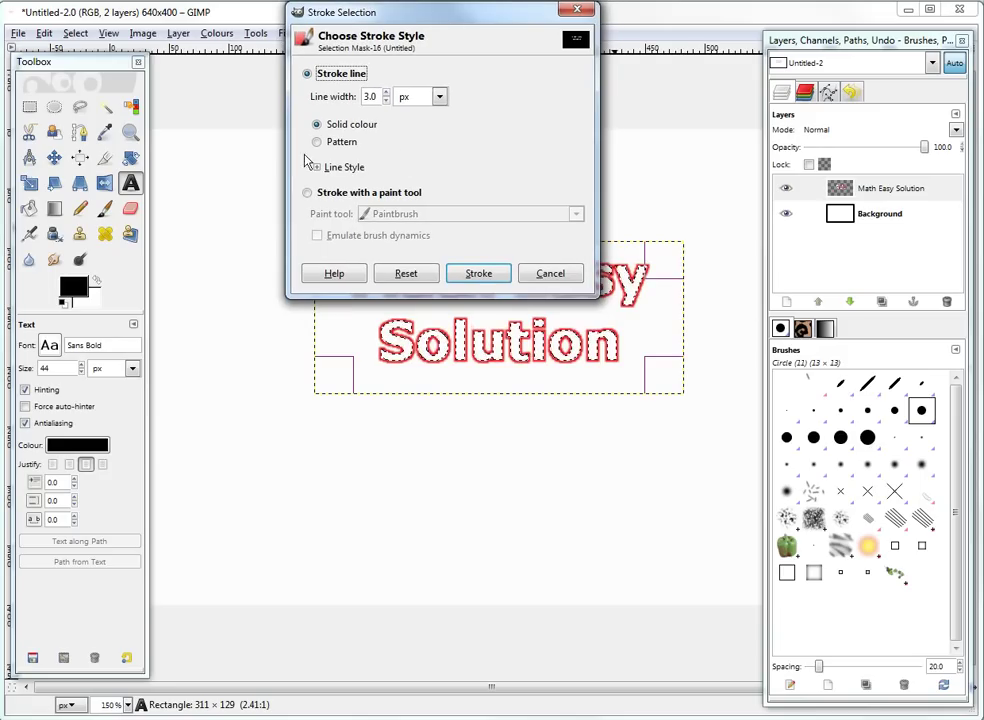
left_click(478, 274)
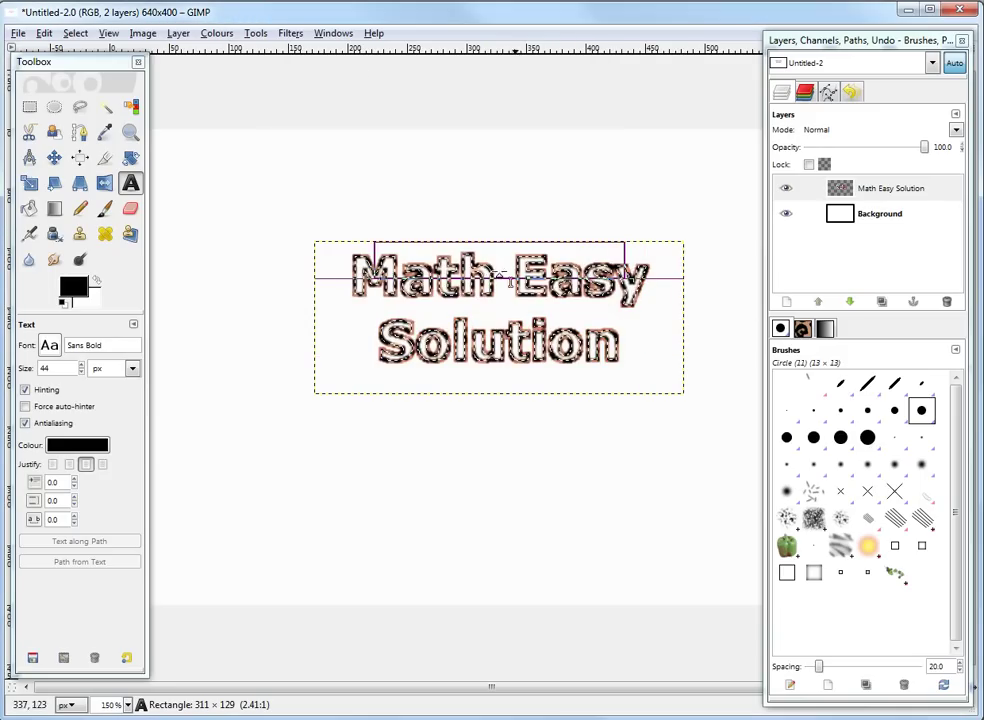
left_click(802, 330)
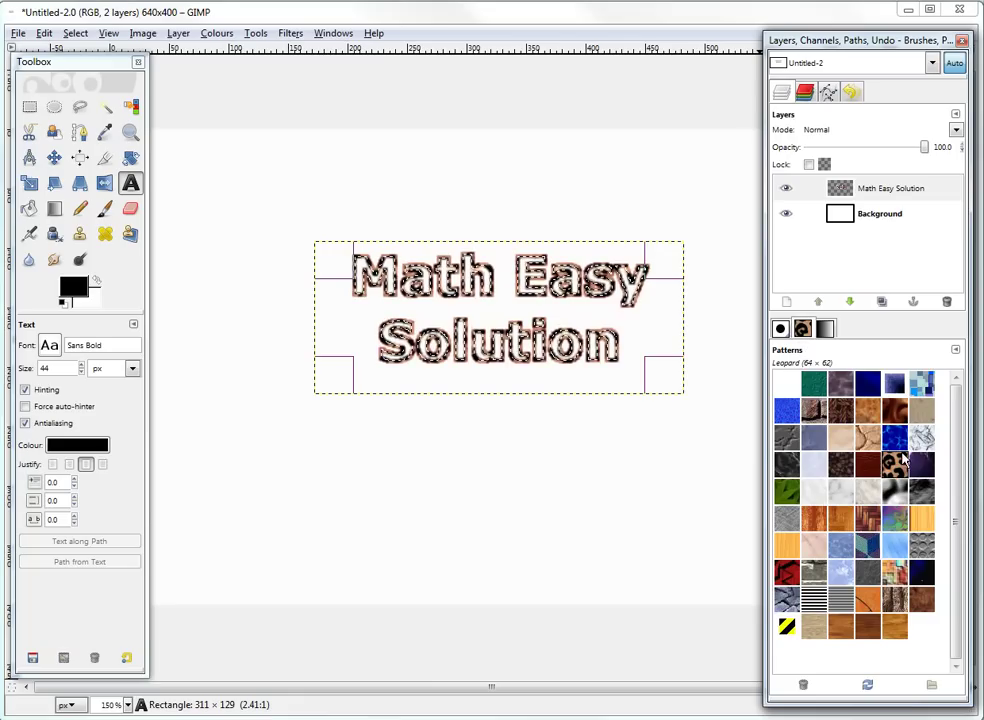
left_click(903, 419)
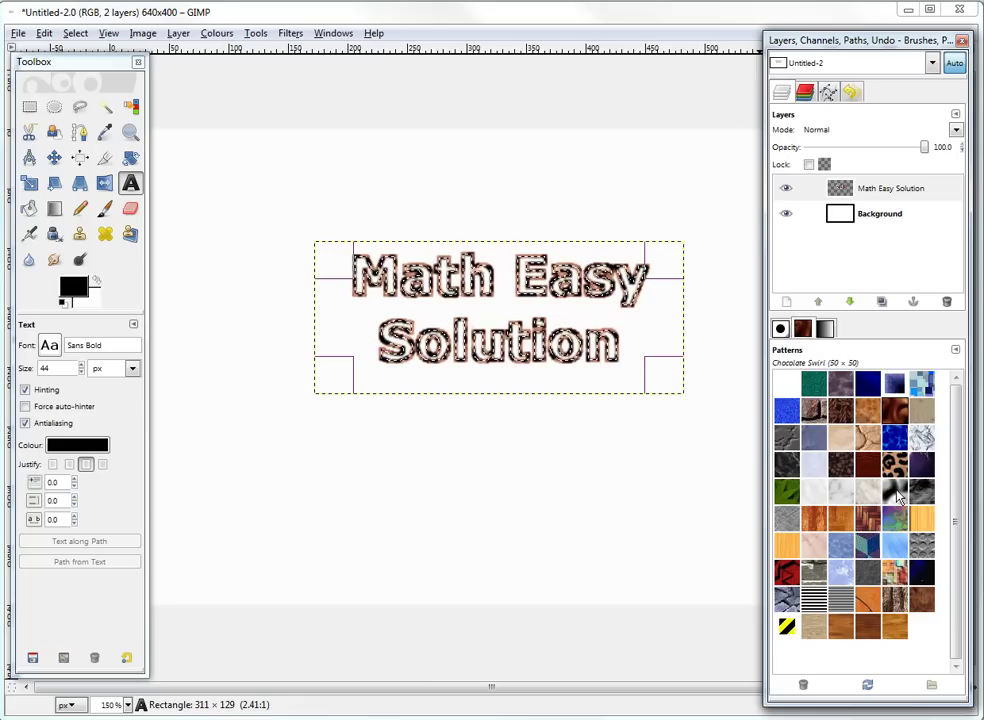
left_click(919, 519)
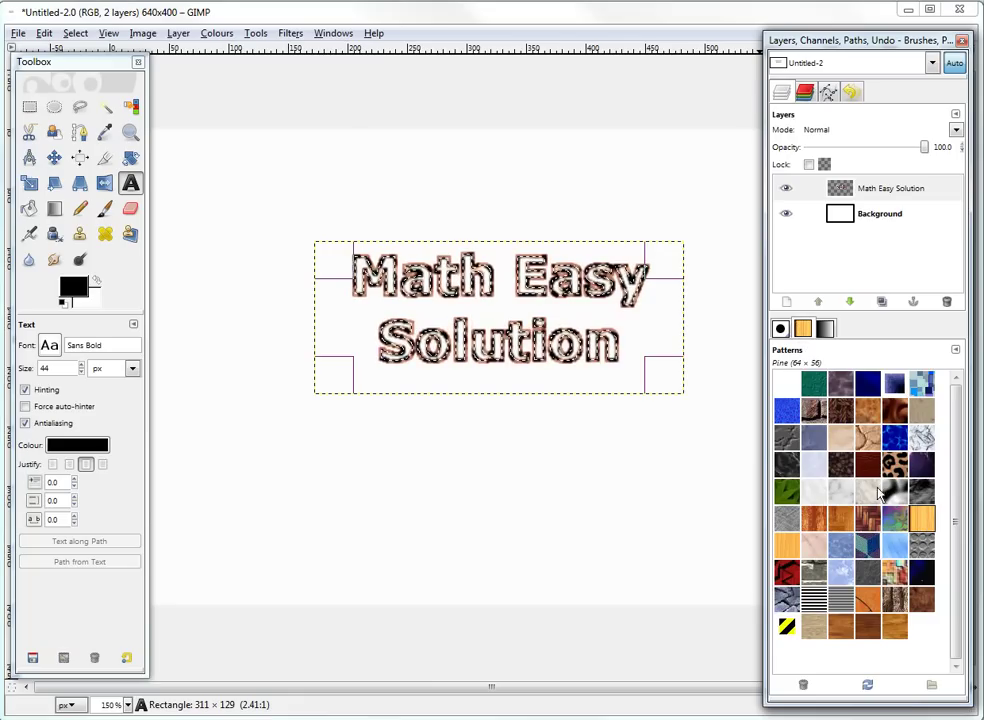
left_click(44, 33)
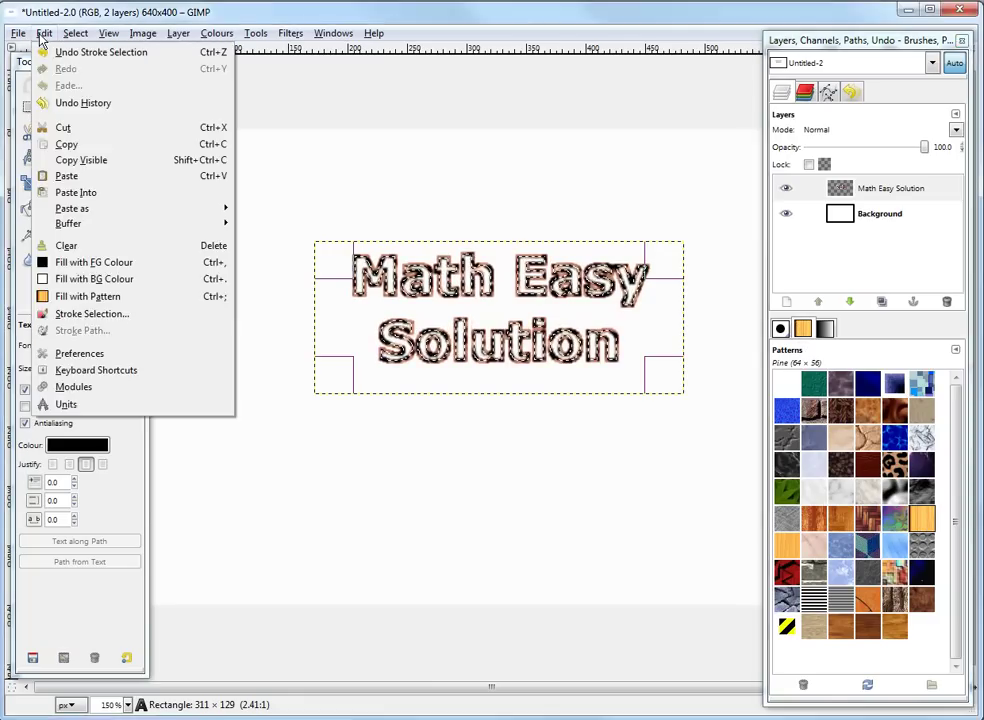
Stroke the text outline with the Pine pattern
left_click(132, 294)
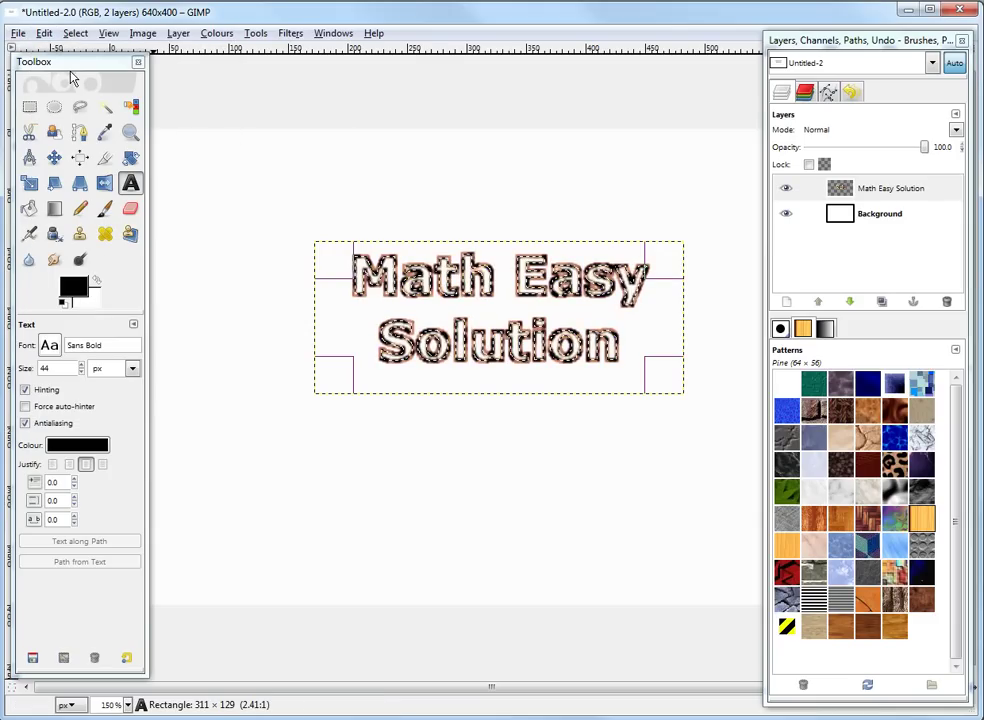
left_click(70, 33)
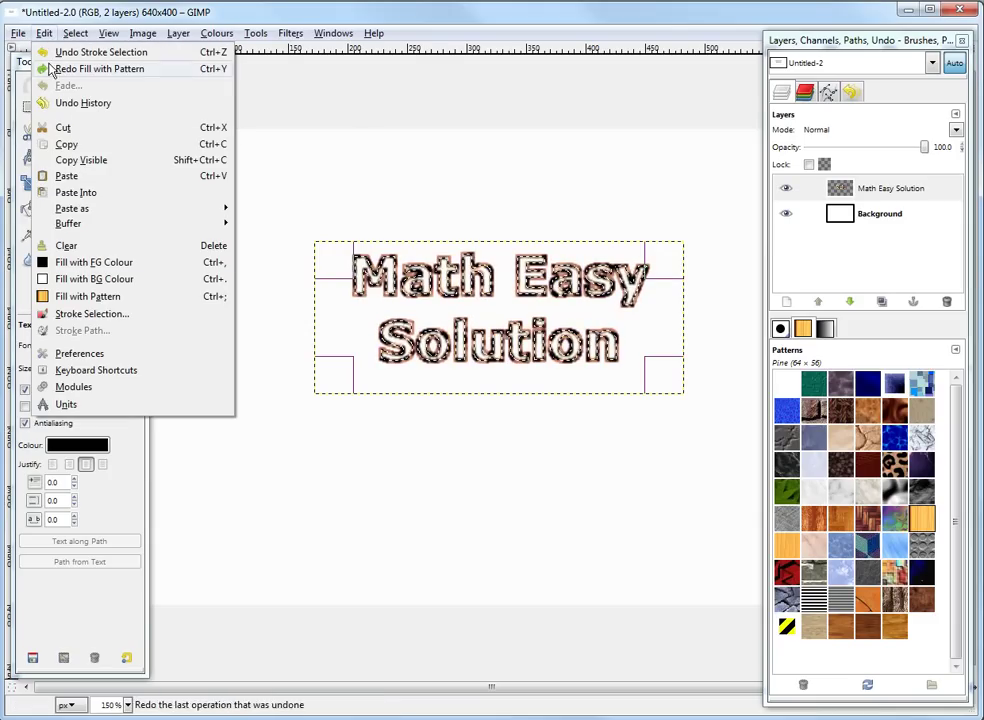
left_click(105, 313)
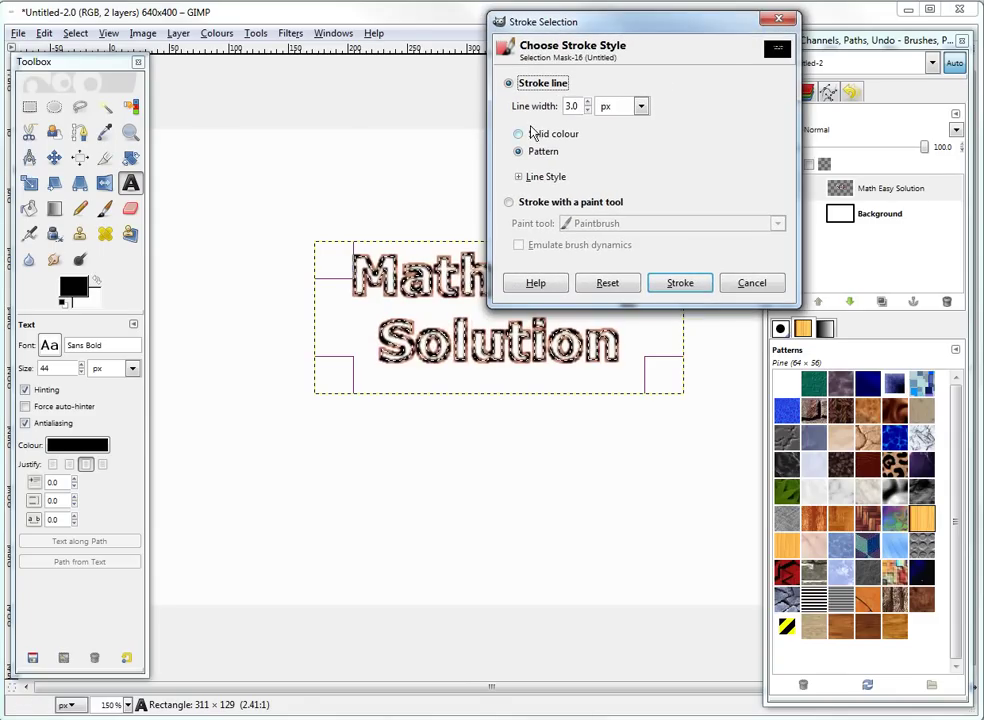
left_click(681, 284)
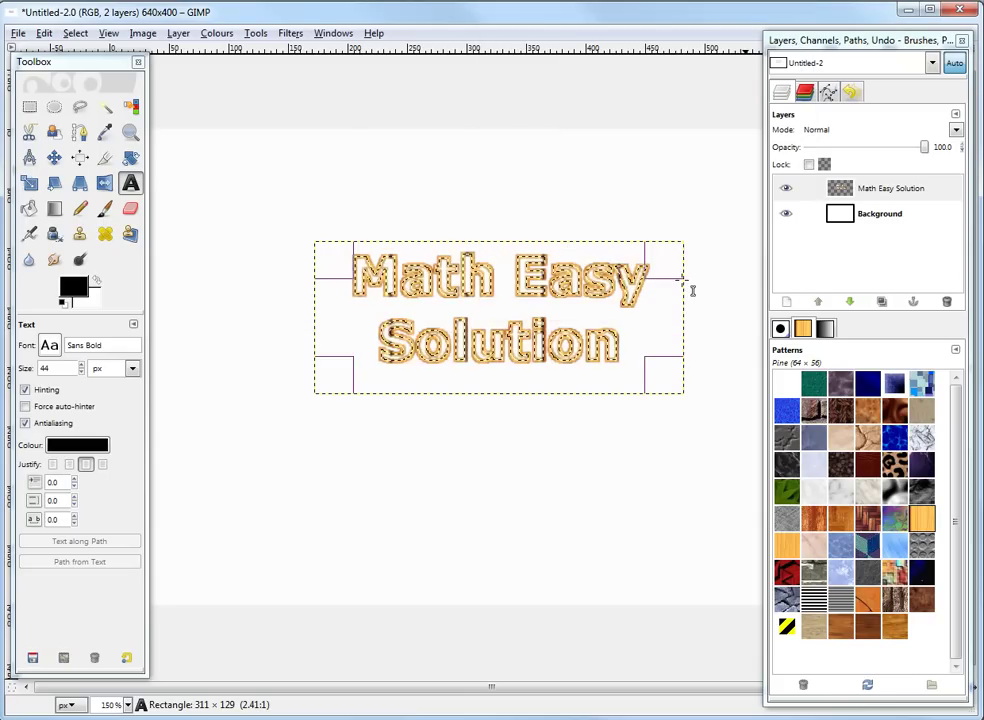
Restroke the outline in solid black, then fill the letters with the background colour
left_click(45, 33)
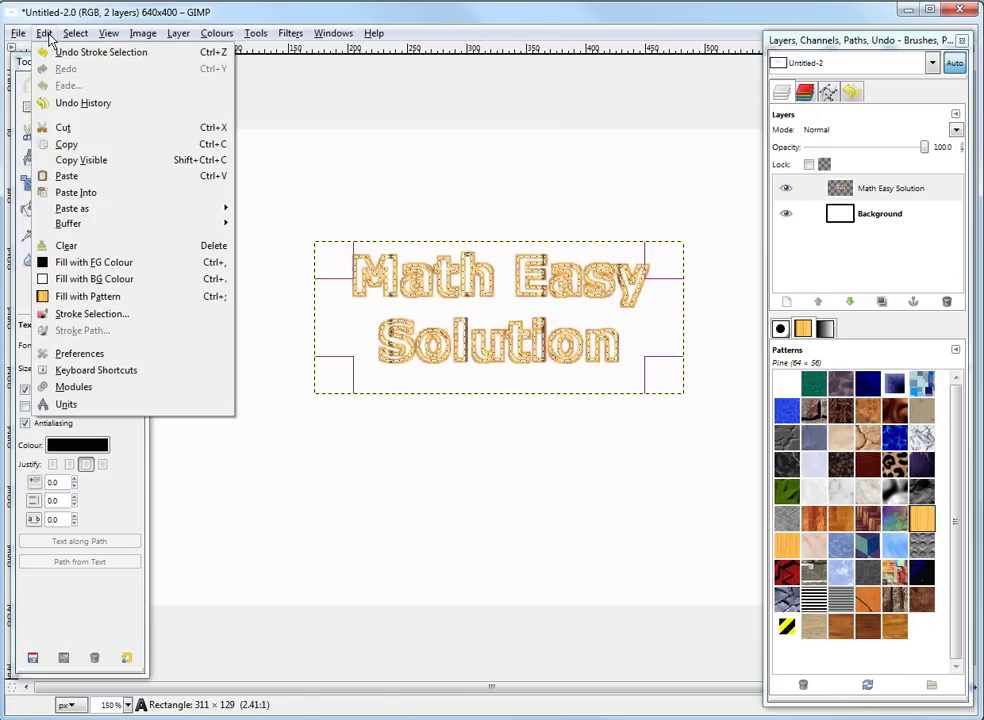
left_click(103, 316)
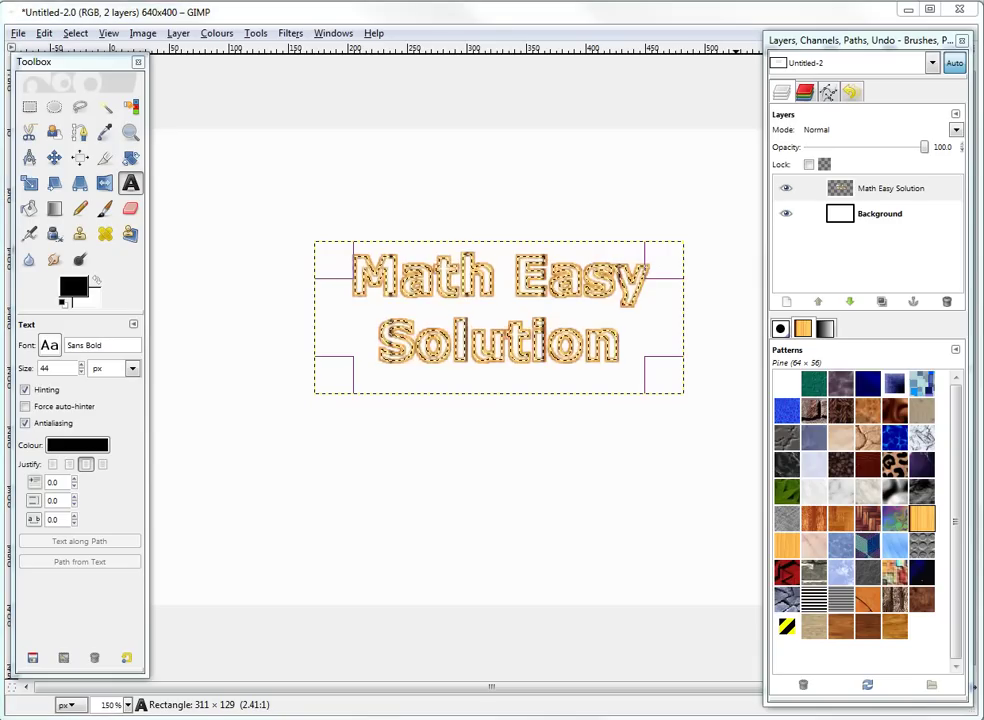
left_click_drag(606, 66, 517, 64)
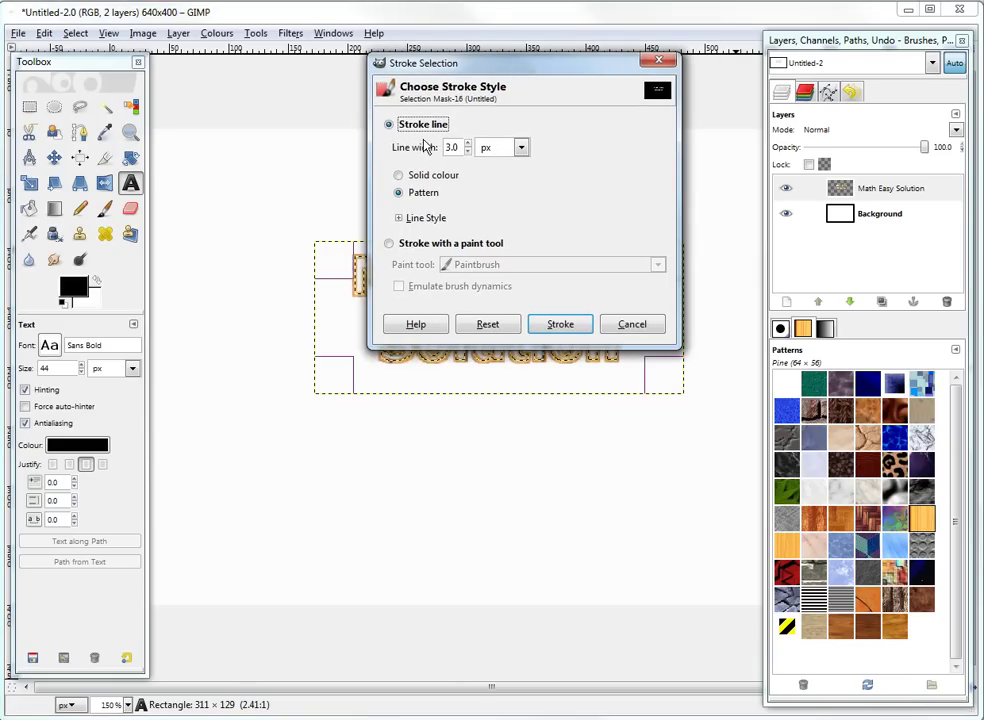
left_click(427, 177)
left_click(559, 327)
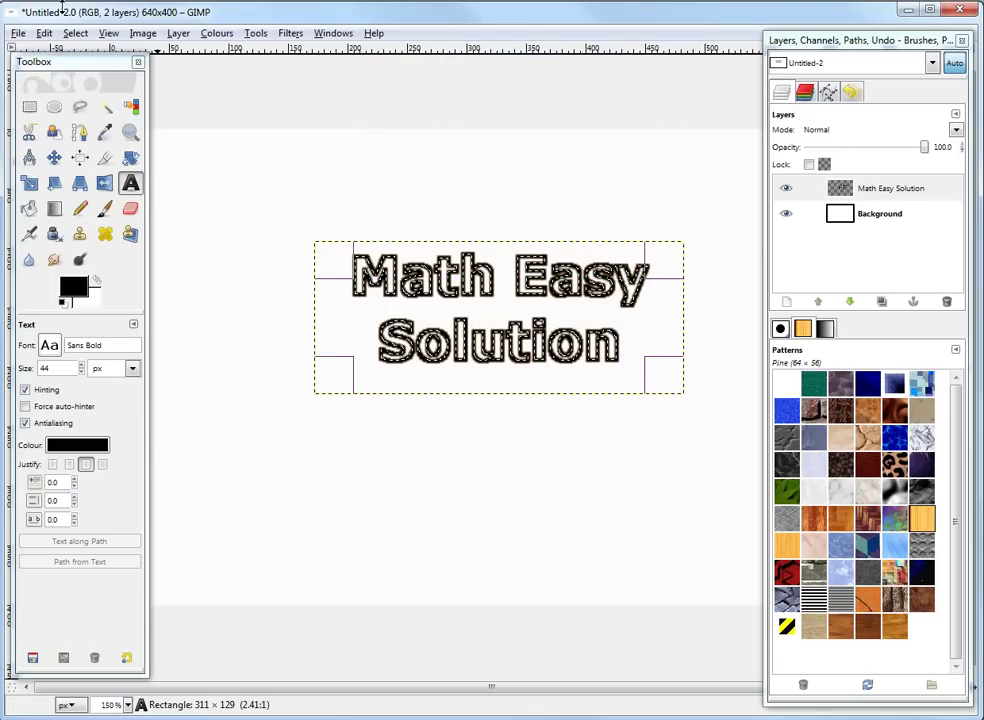
left_click(42, 35)
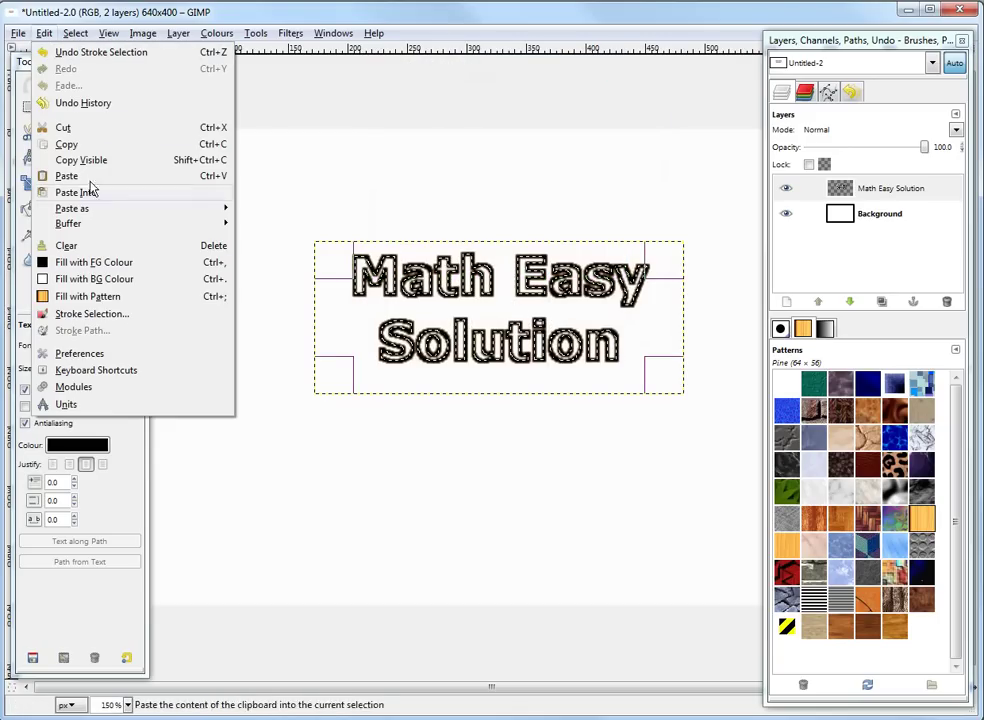
left_click(75, 281)
Inspect the letter edges, undo a trial Pine pattern fill, and refill the Math Easy Solution letters solid black
scroll(422, 275, "up", 7)
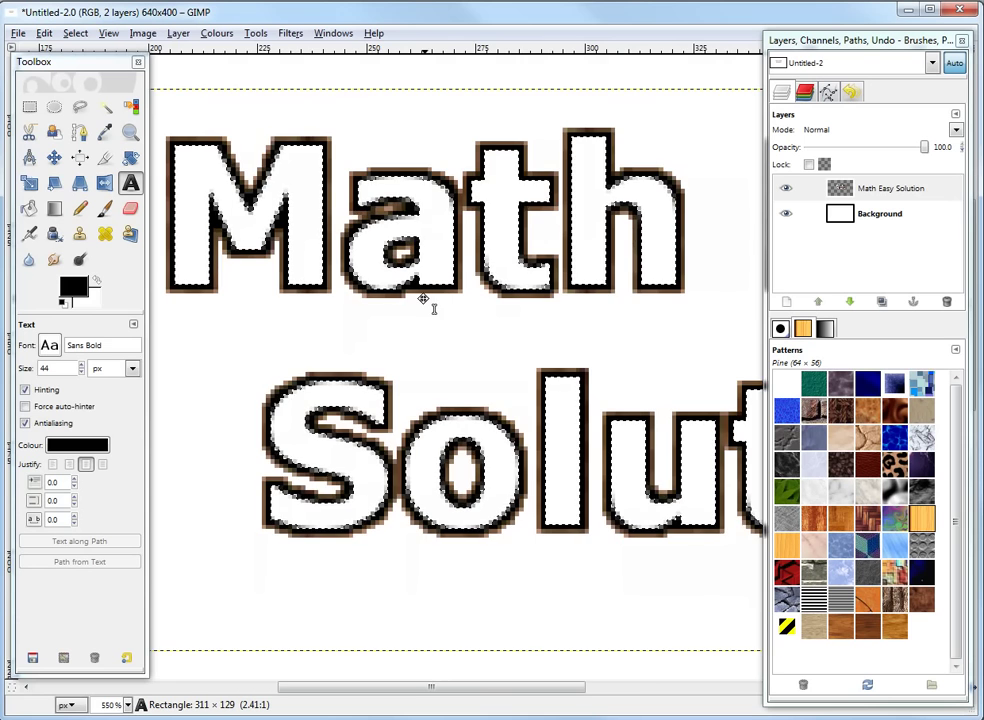
scroll(424, 243, "down", 4)
scroll(387, 204, "up", 5)
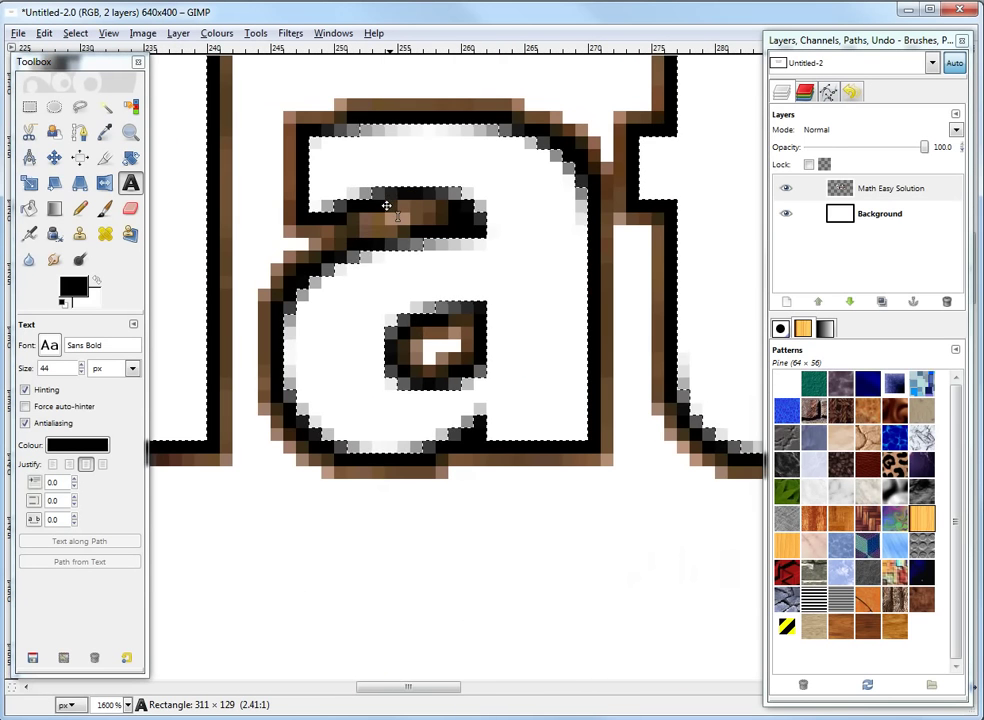
scroll(480, 240, "down", 1)
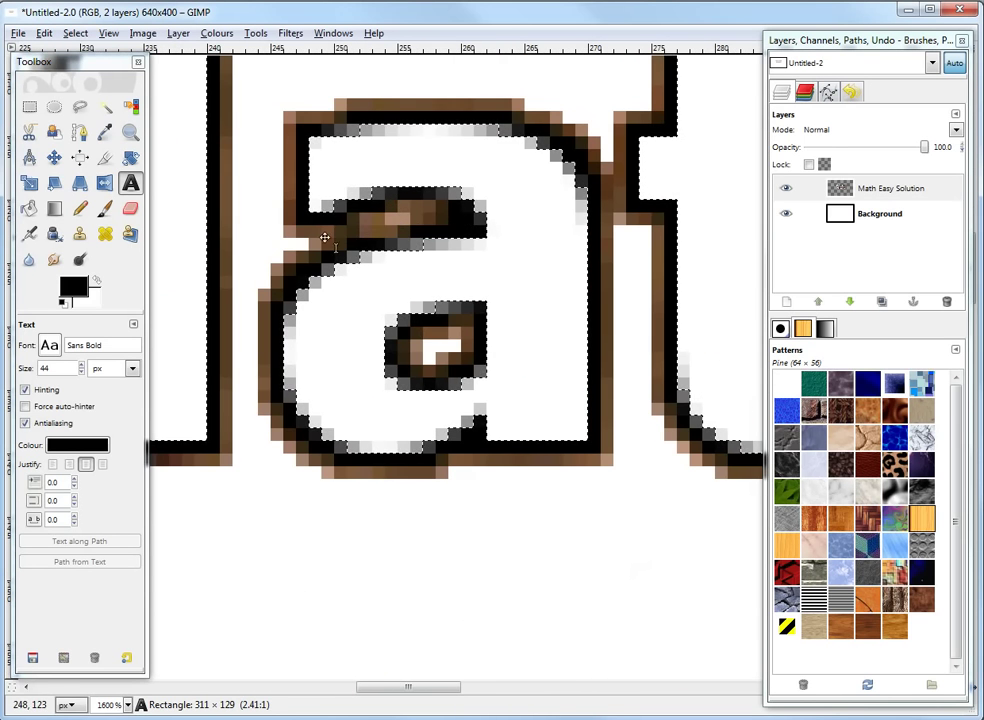
scroll(410, 248, "down", 1)
scroll(405, 245, "down", 2)
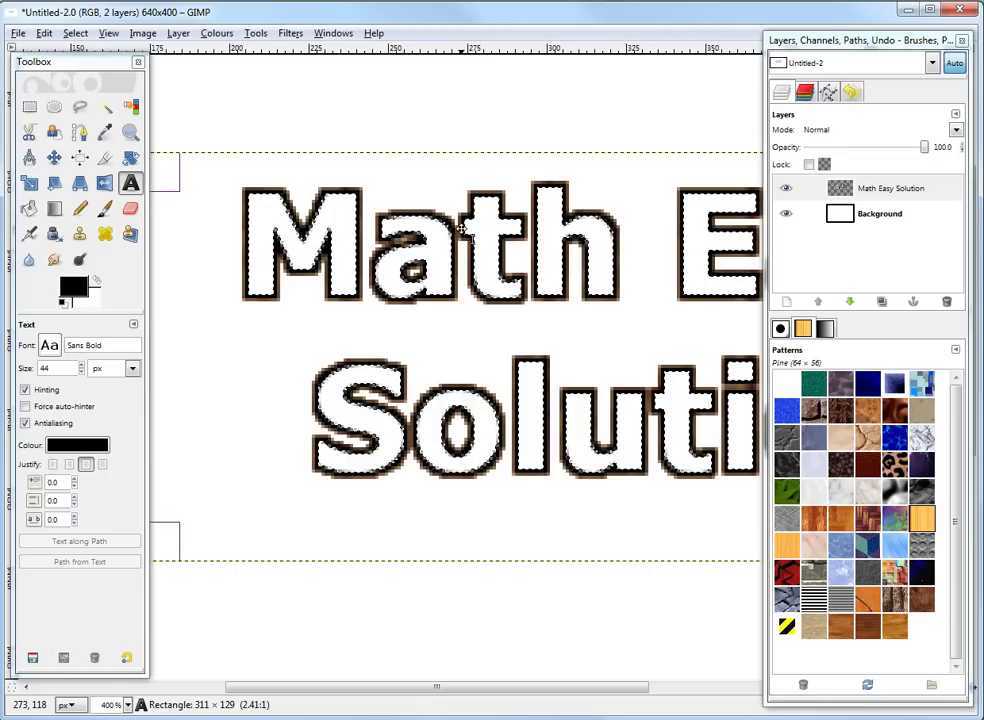
key("ctrl+semicolon")
key("ctrl+z")
key("ctrl+comma")
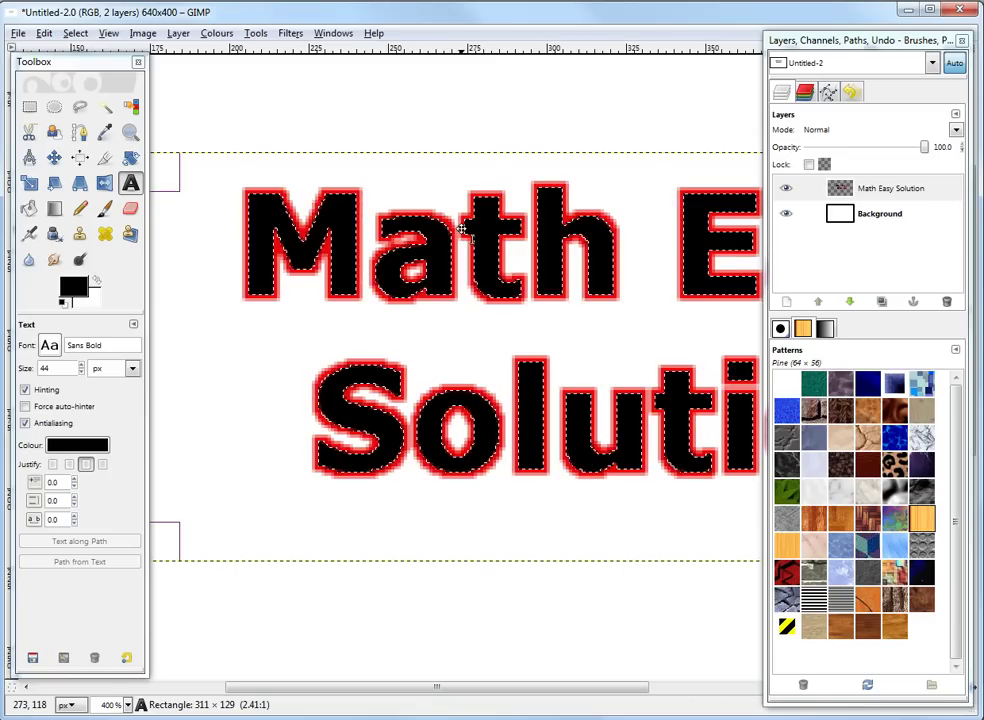
key("ctrl+comma")
key("ctrl+comma")
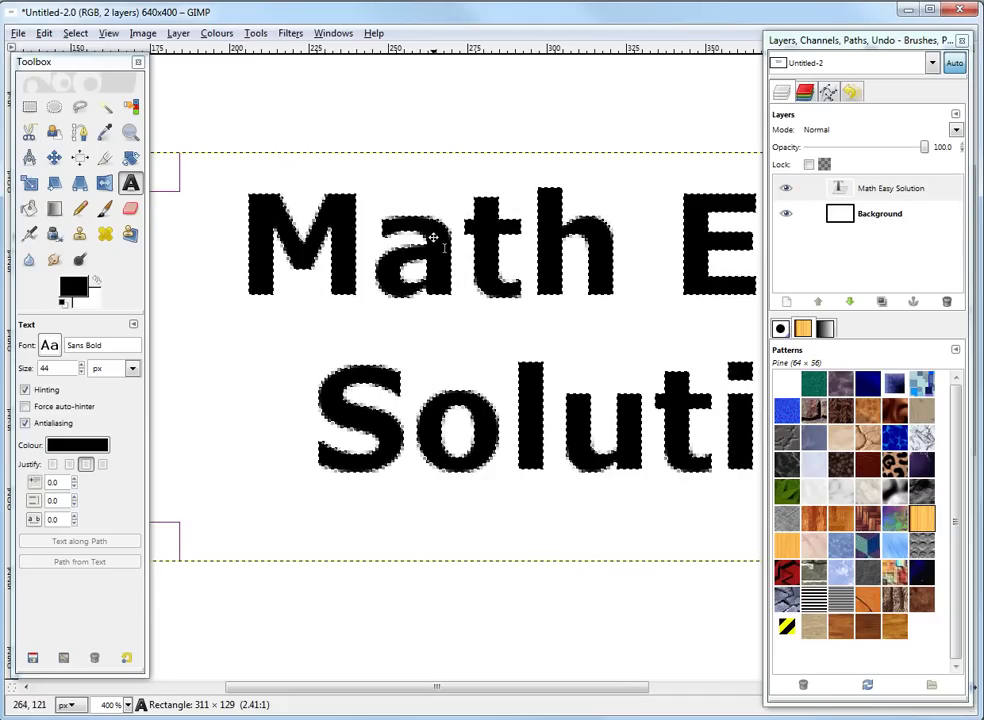
Open the Stroke Selection dialog, close it unused, and fill the text selection white
scroll(160, 80, "down", 1)
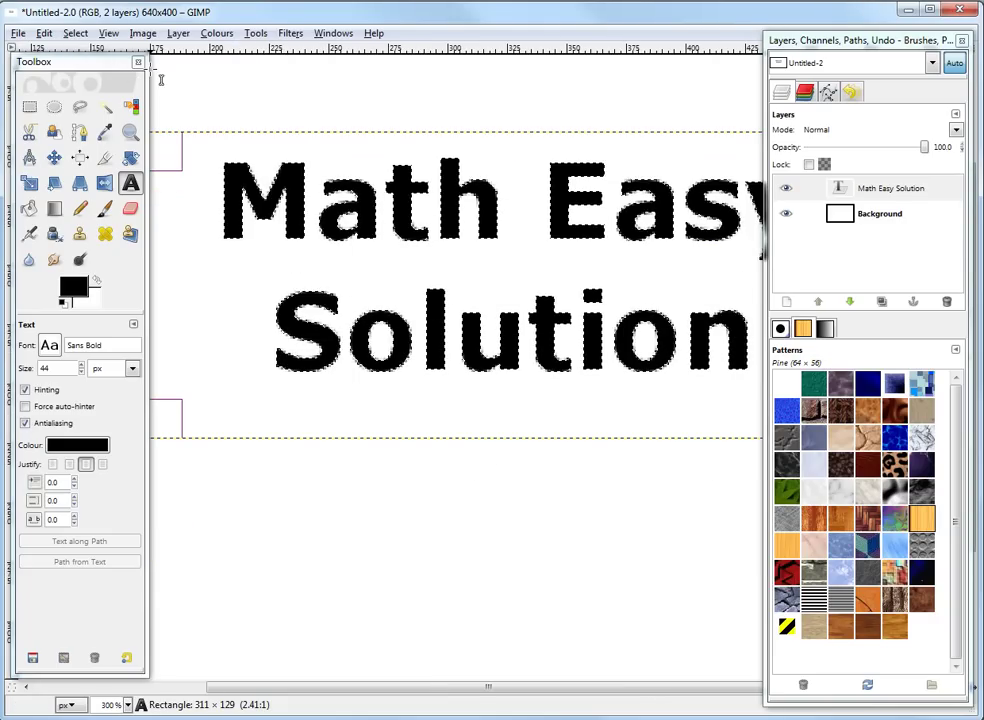
left_click(44, 33)
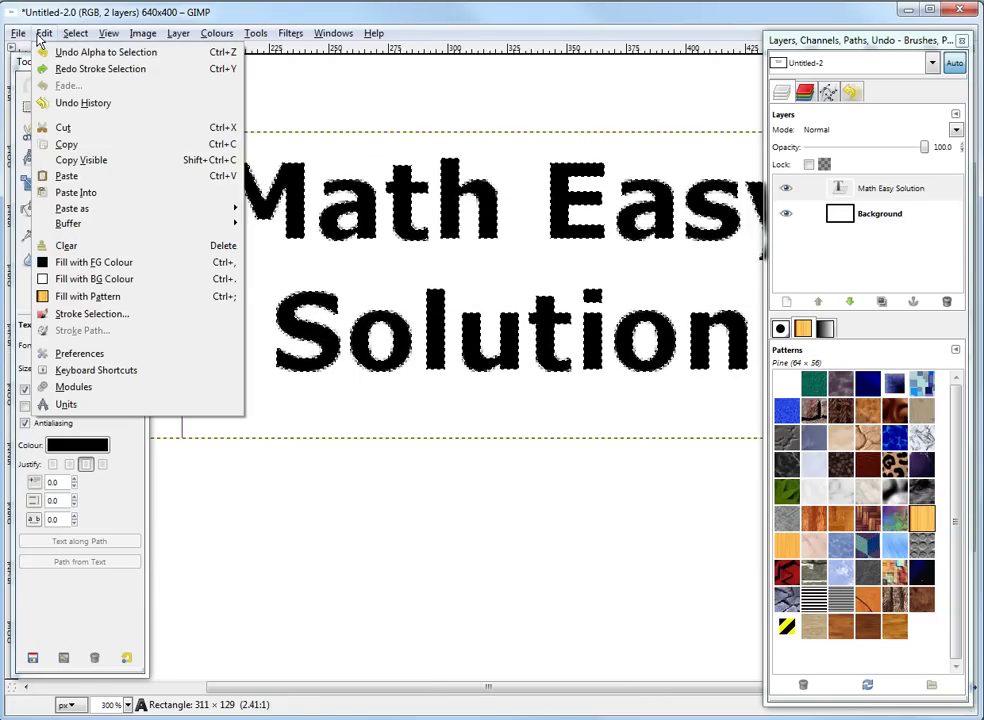
left_click(84, 315)
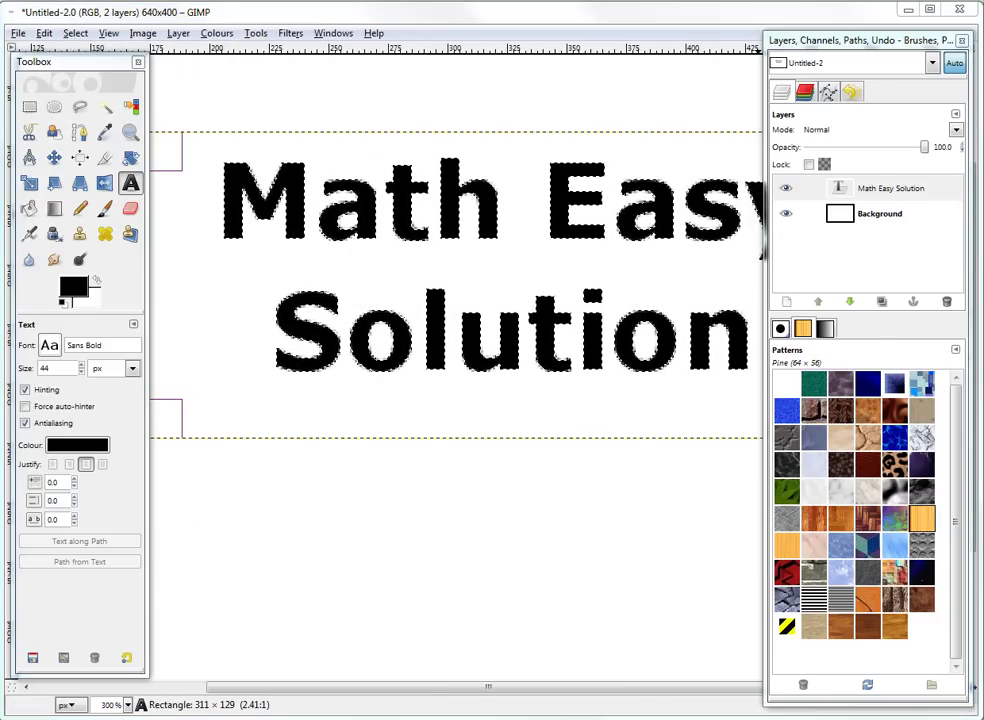
left_click_drag(711, 234, 707, 254)
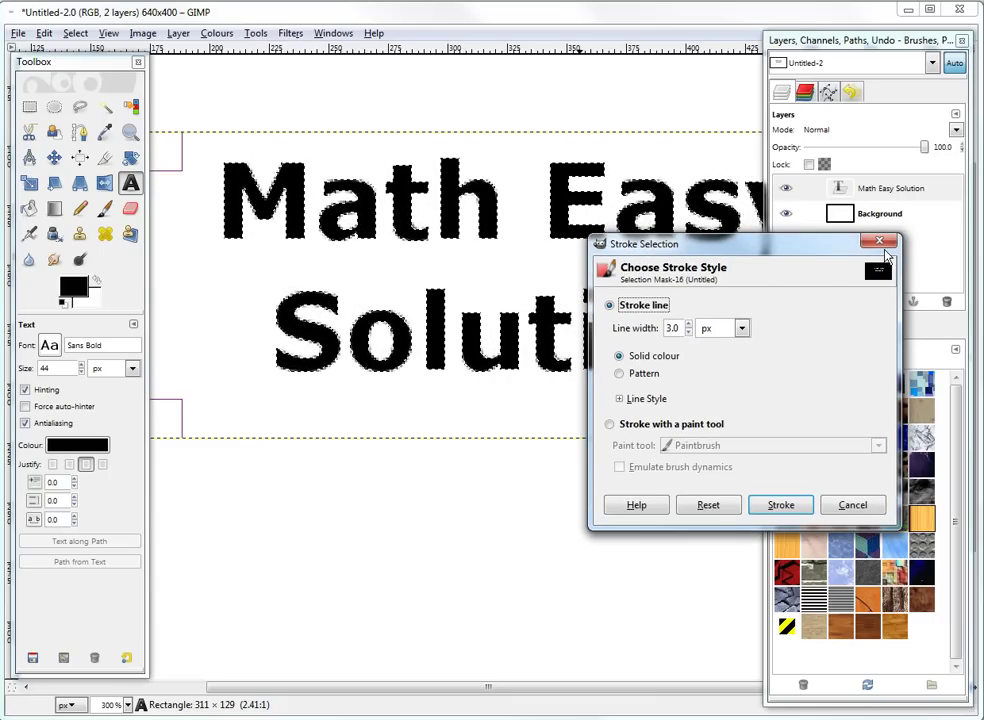
left_click(880, 244)
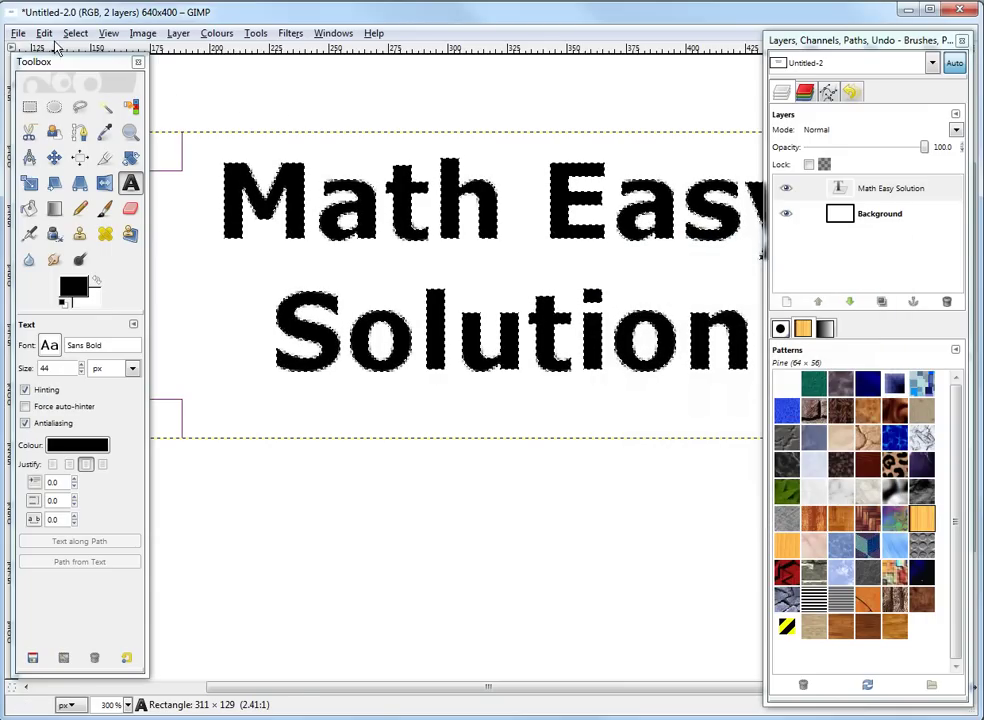
left_click(45, 33)
left_click(84, 293)
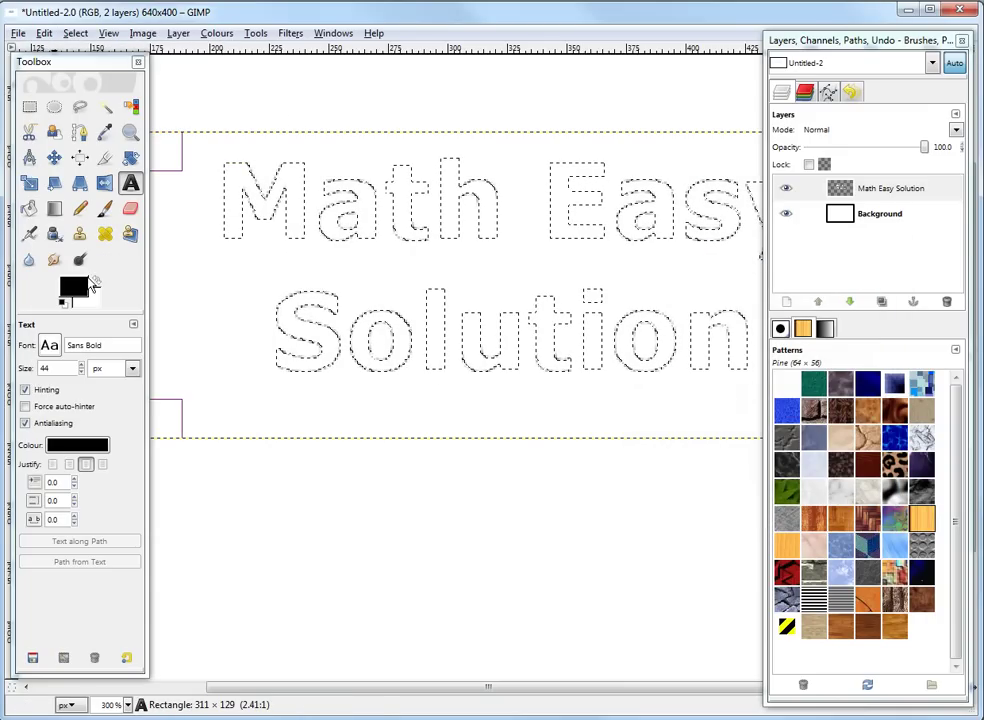
Stroke the text selection with a black outline, fill the letters white, and view the whole image
left_click(47, 33)
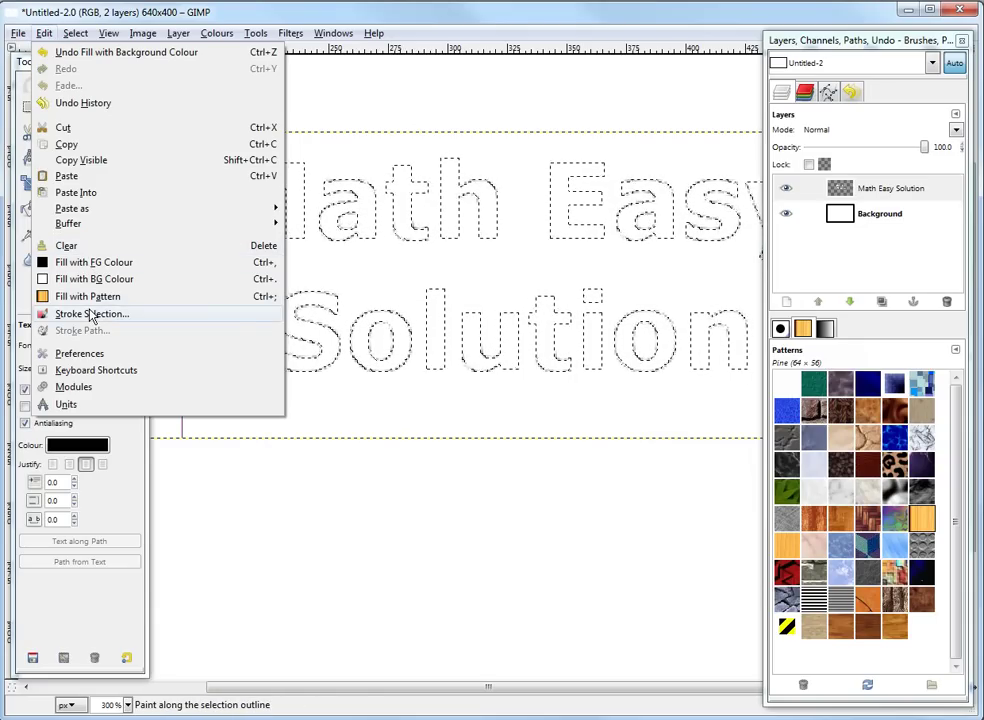
left_click(587, 255)
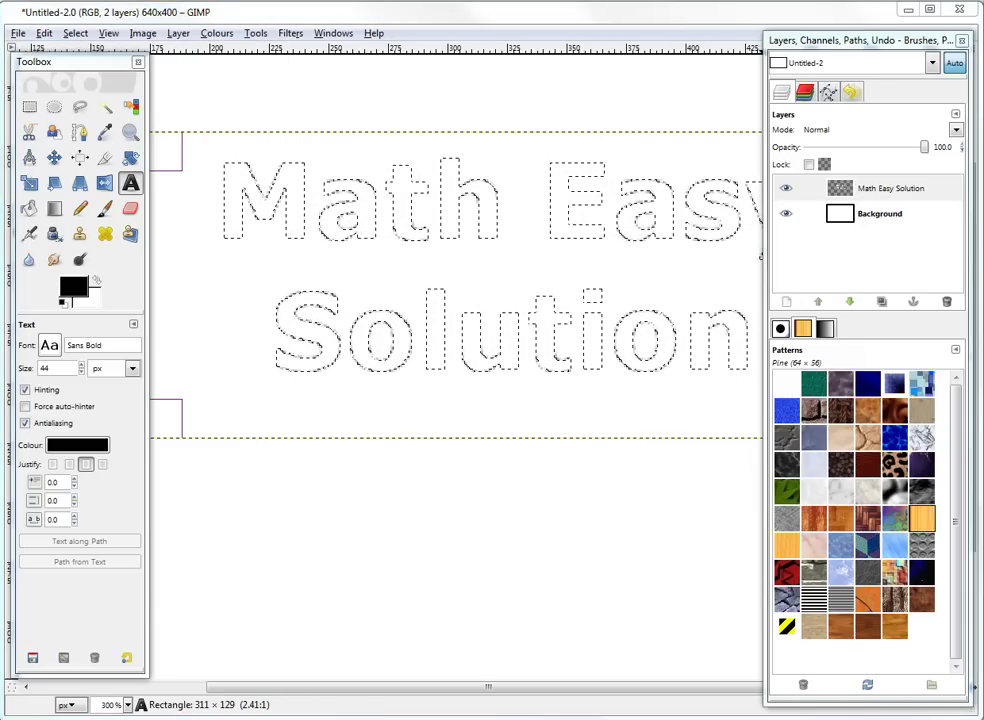
left_click(479, 357)
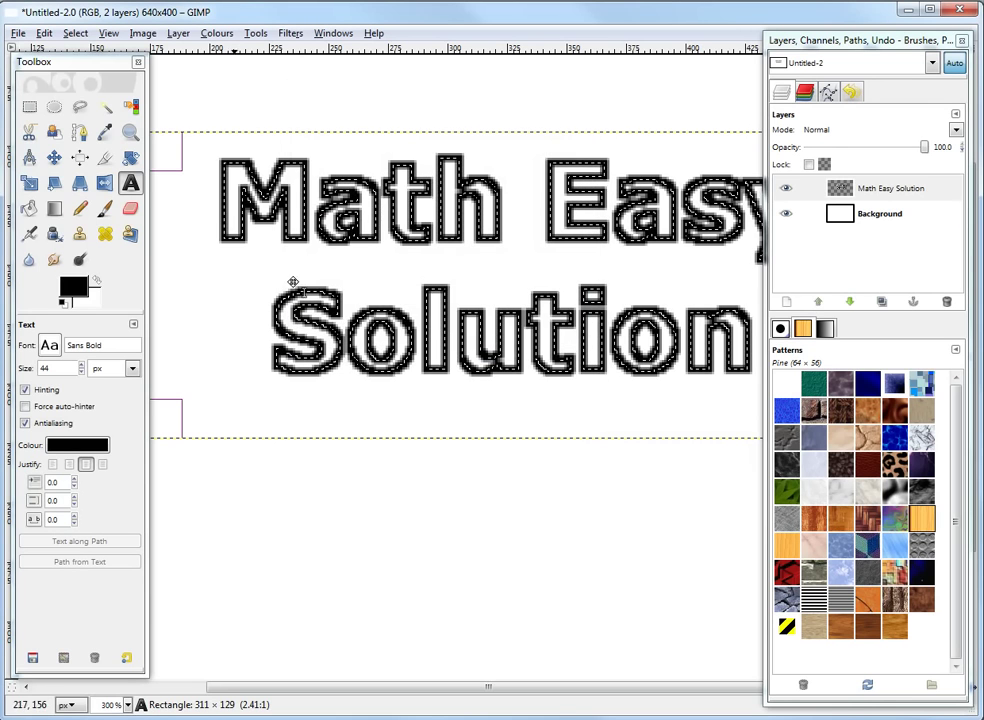
left_click(45, 35)
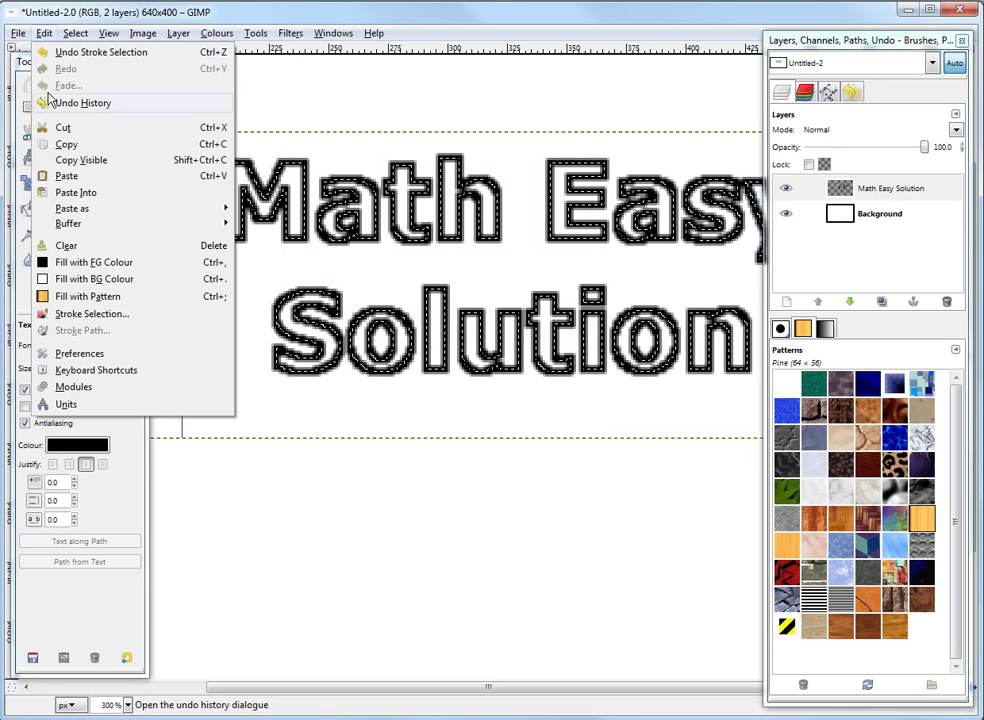
left_click(80, 279)
key("1")
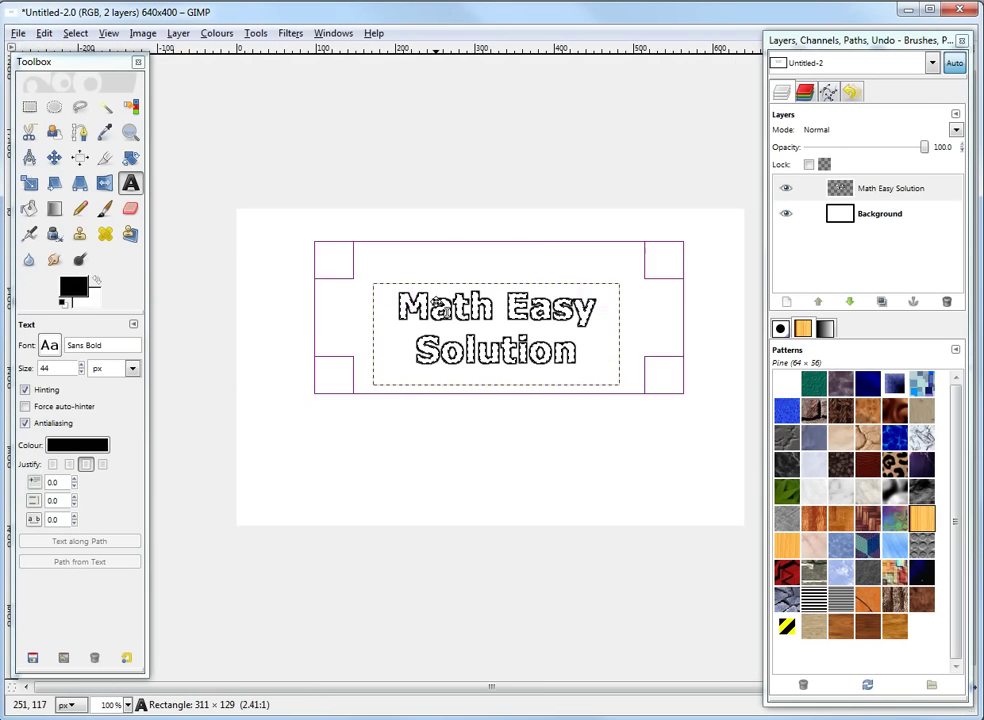
scroll(435, 303, "up", 4)
scroll(452, 307, "down", 3)
scroll(472, 250, "up", 1)
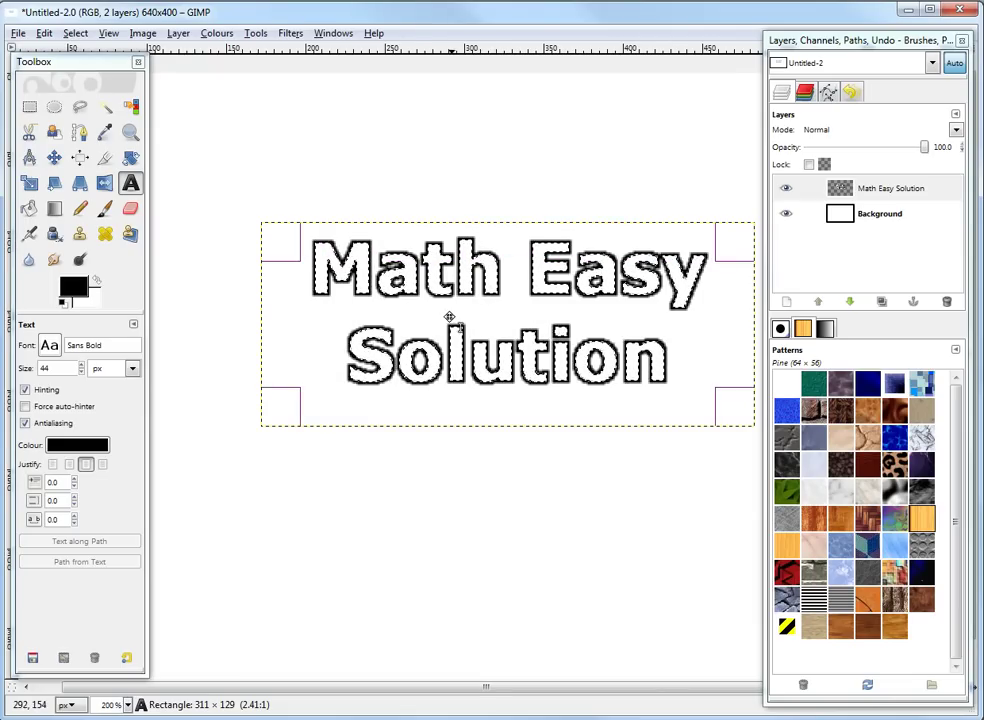
scroll(448, 325, "down", 1)
left_click_drag(534, 457, 430, 323)
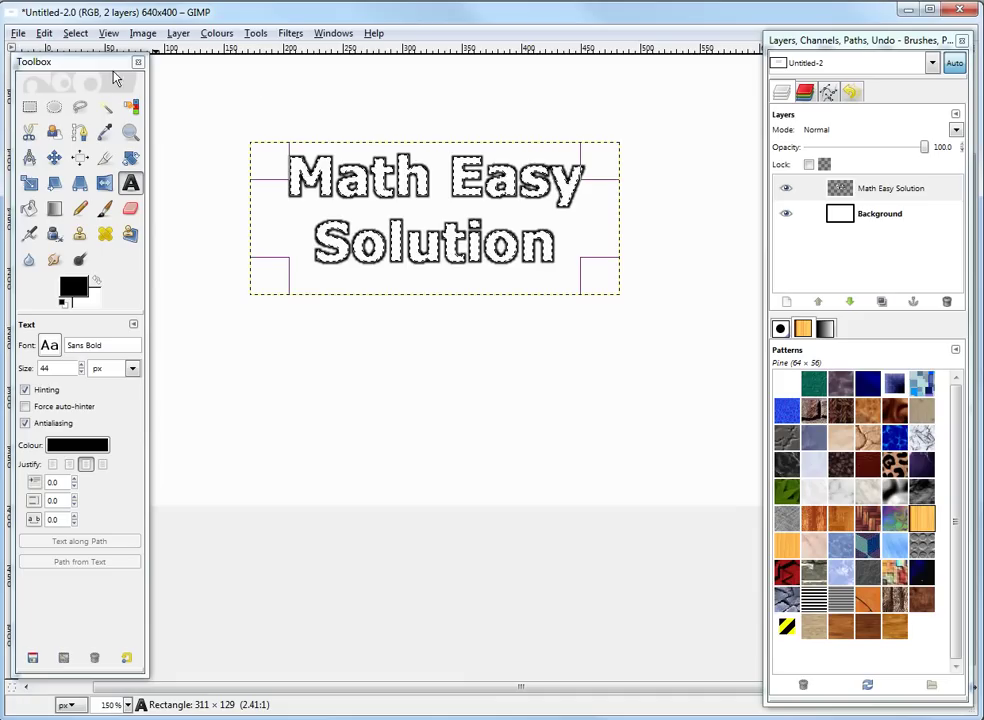
On the Background layer, deselect all and paint a thick black Paintbrush line below the text
left_click(853, 214)
key("ctrl+shift+a")
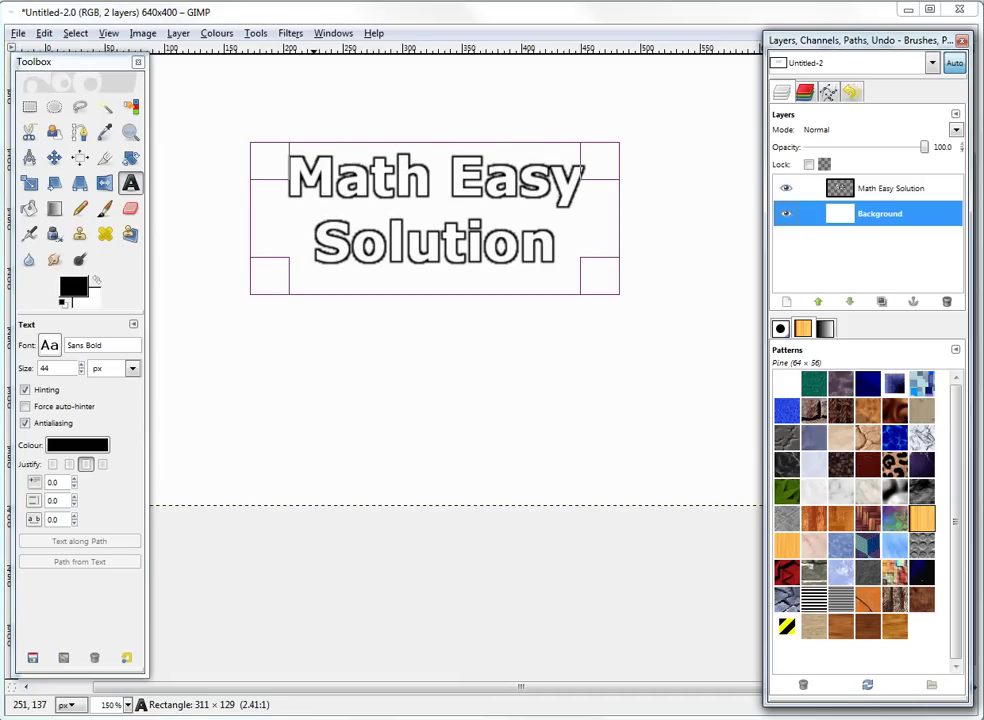
left_click(105, 208)
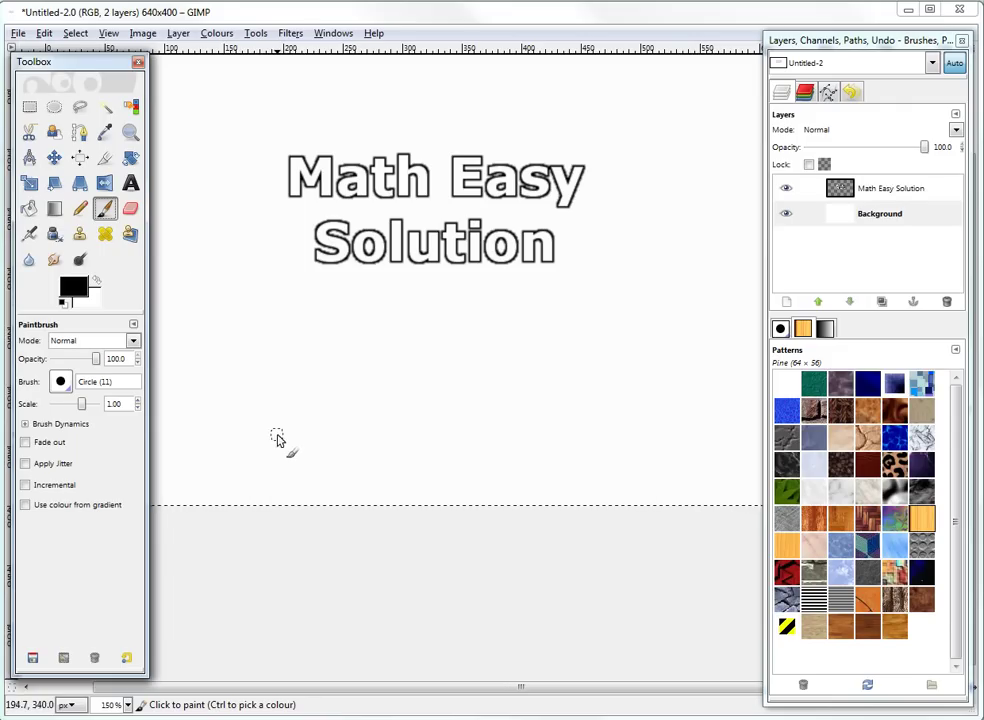
mouse_move(277, 432)
left_mouse_down()
mouse_move(440, 373)
mouse_move(624, 346)
mouse_move(612, 394)
mouse_move(549, 414)
mouse_move(449, 443)
left_mouse_up()
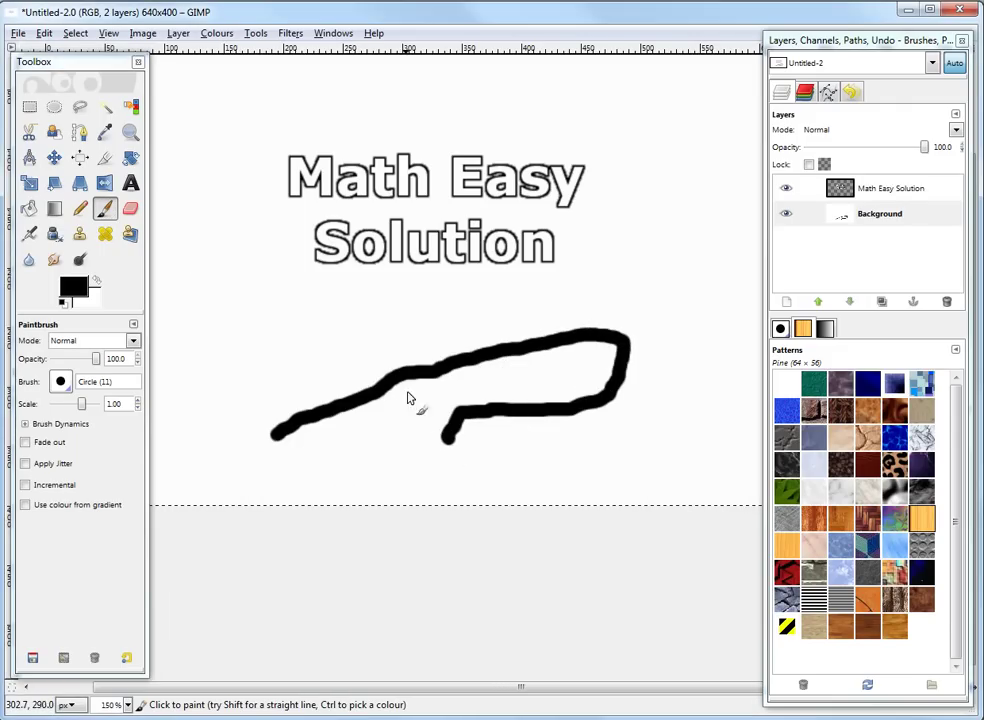
Select the black brush line with the Fuzzy Select tool
left_click(105, 110)
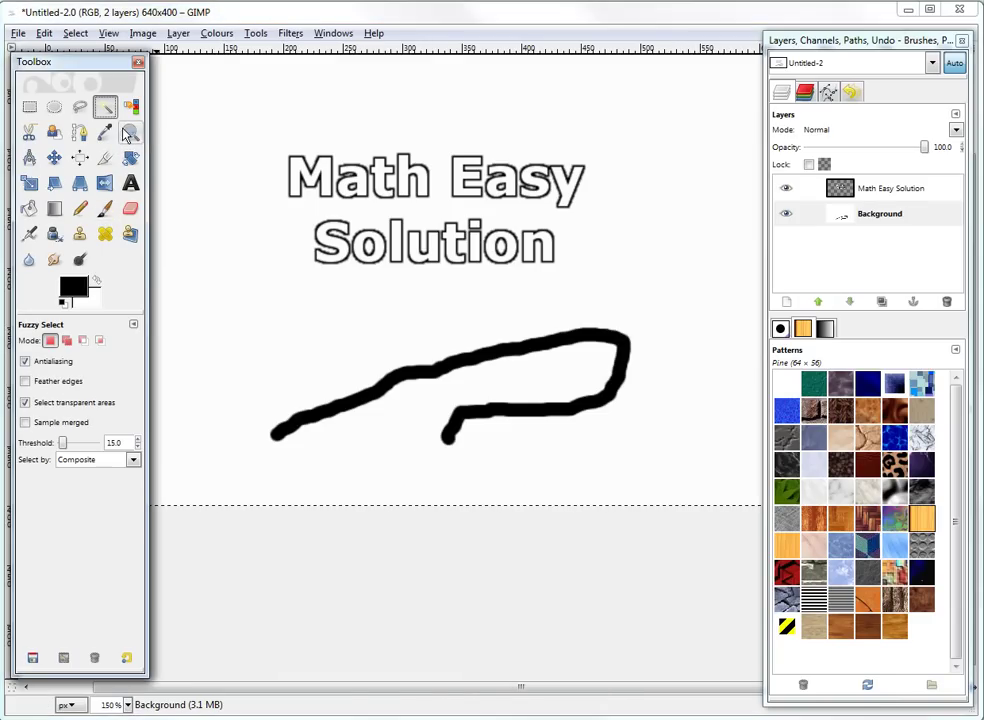
left_click(427, 380)
scroll(430, 375, "up", 4)
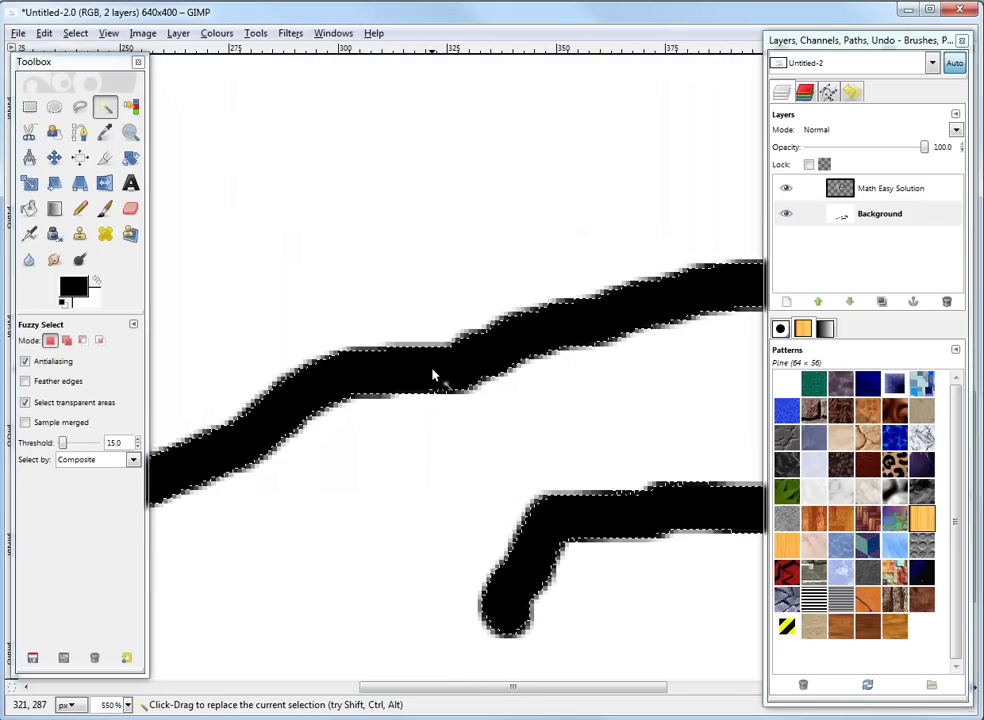
scroll(435, 373, "down", 3)
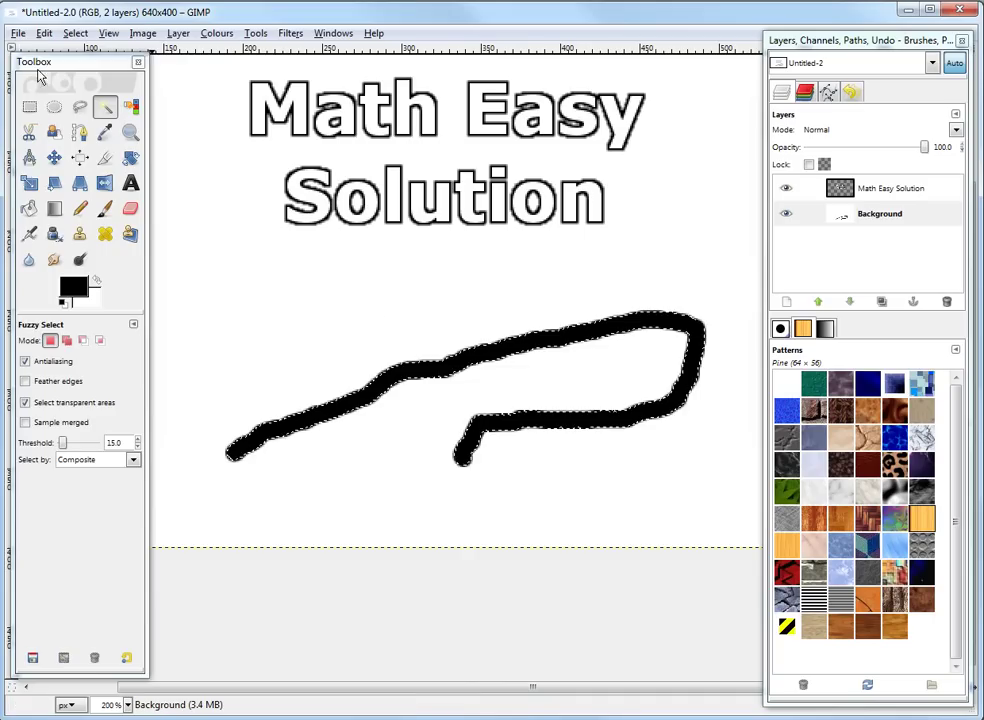
Swap colours, set the foreground to red ed0909, and stroke the line's selection in red
left_click(44, 33)
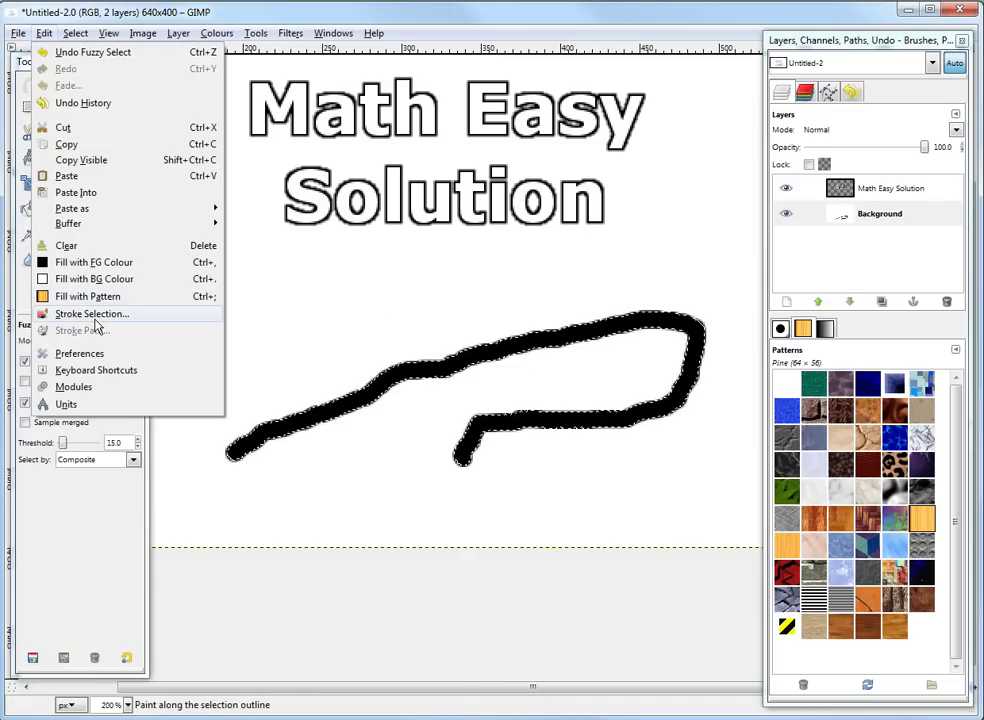
key("Escape")
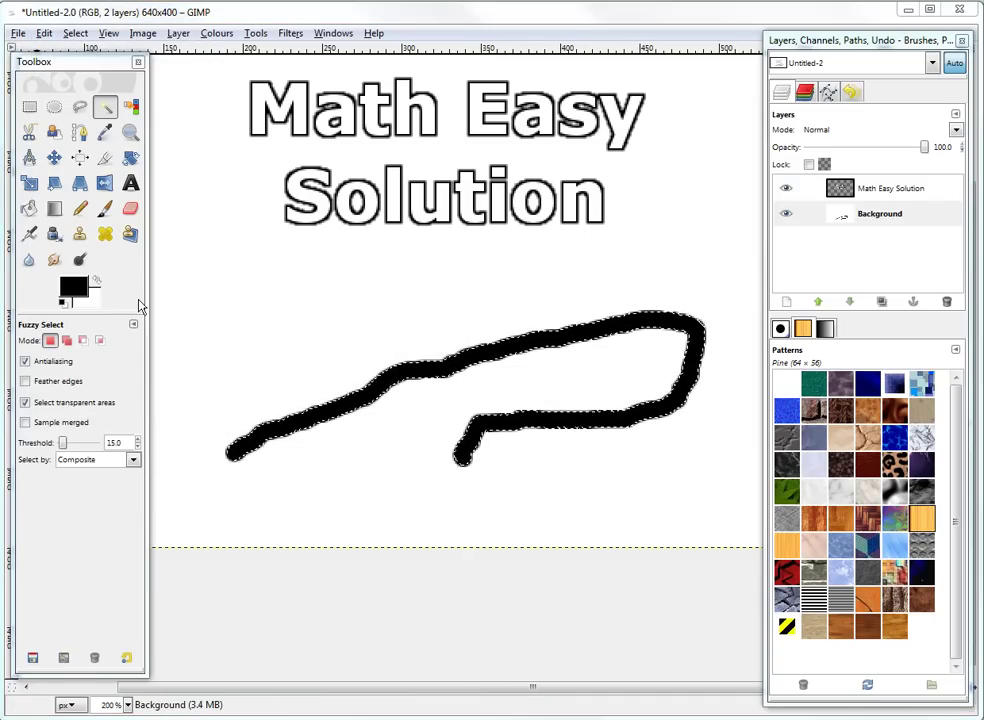
left_click(97, 283)
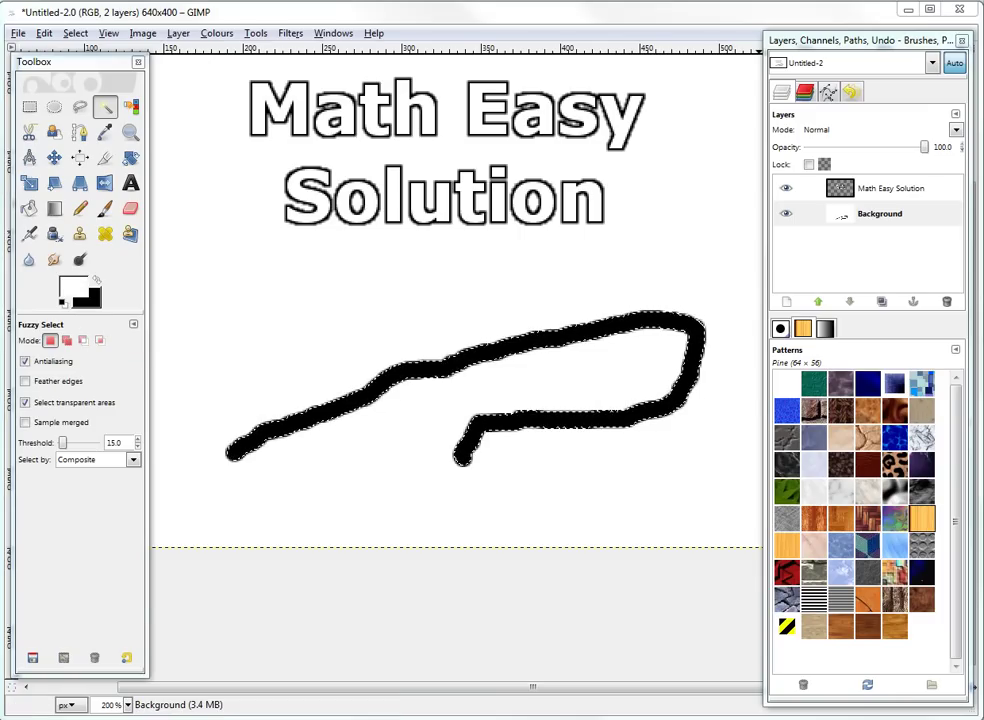
left_click(72, 289)
left_click(645, 288)
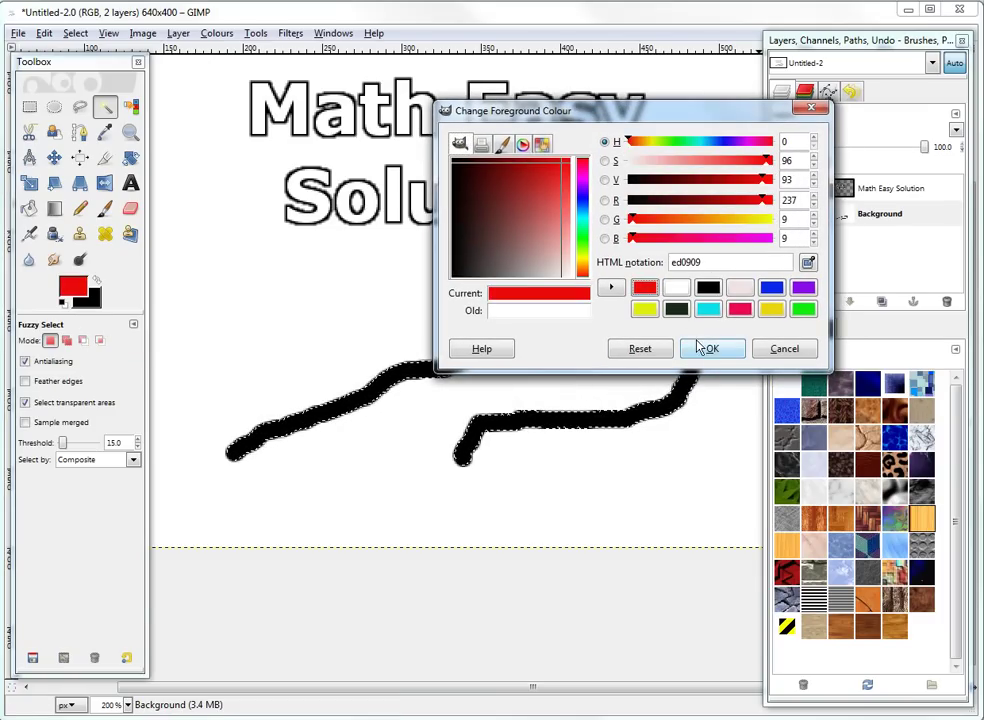
left_click(712, 349)
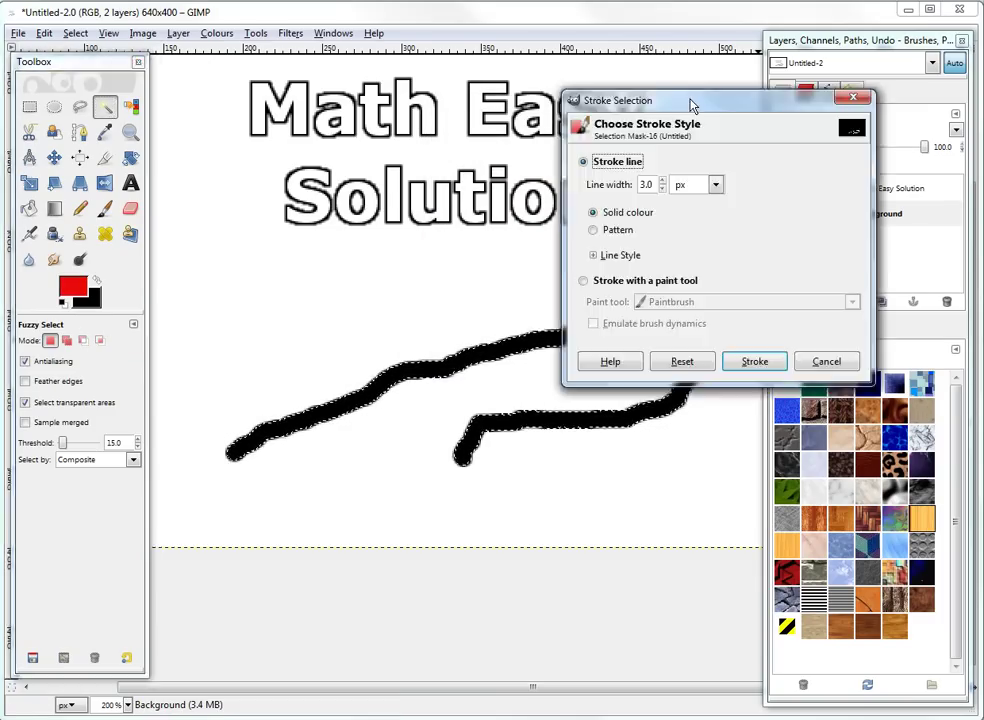
left_click_drag(690, 101, 461, 24)
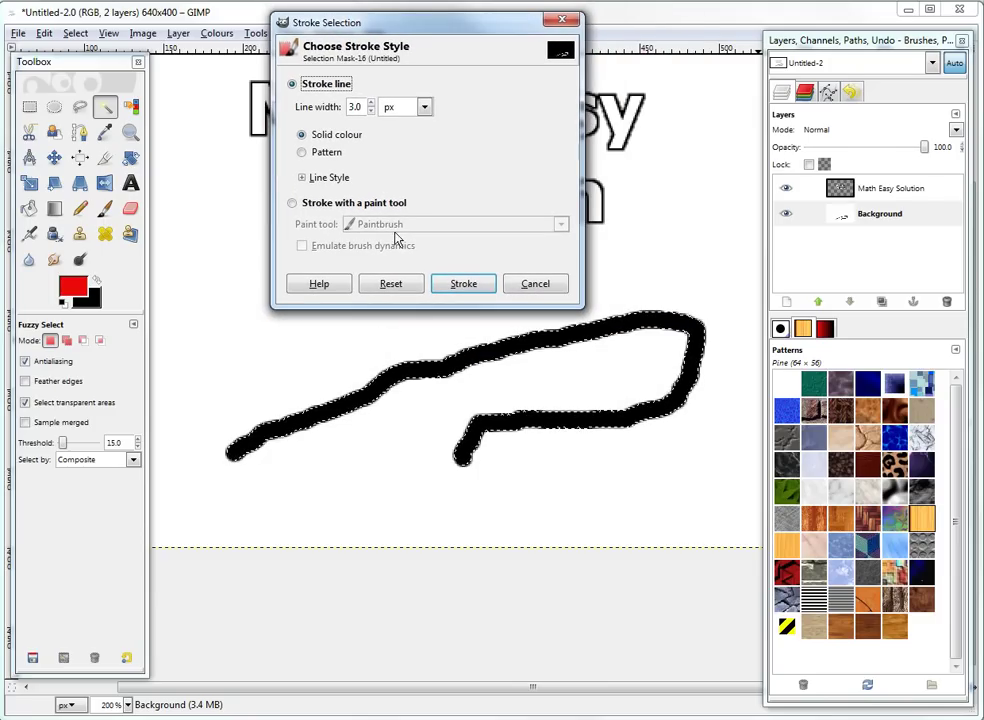
left_click(476, 285)
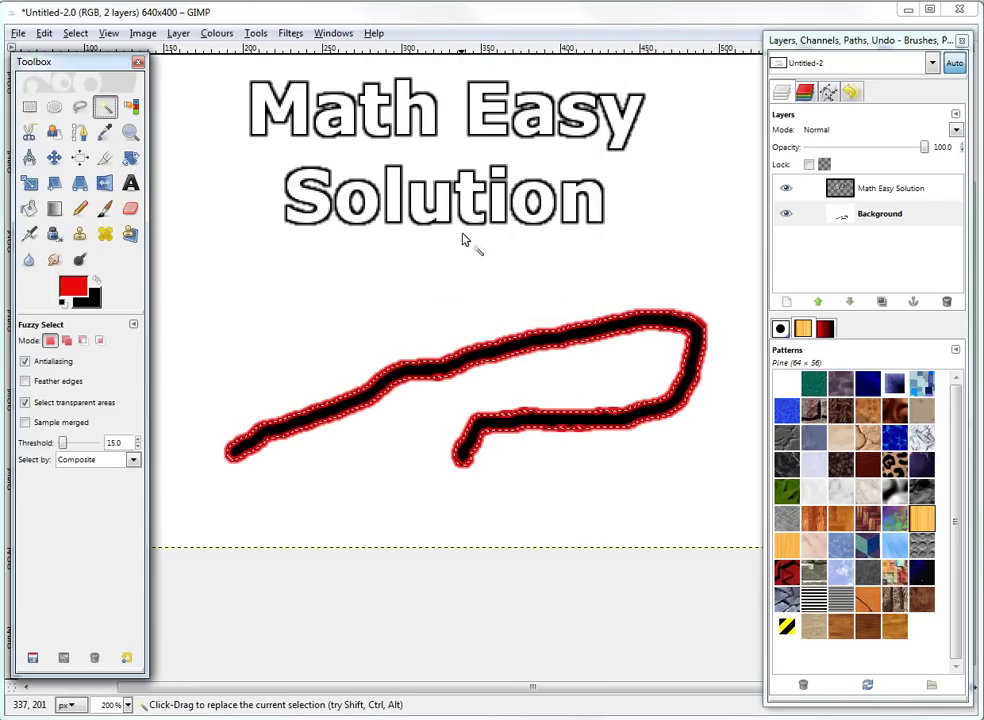
Fill the selected brush line with the orange Pine pattern and zoom in on its edge
key("1")
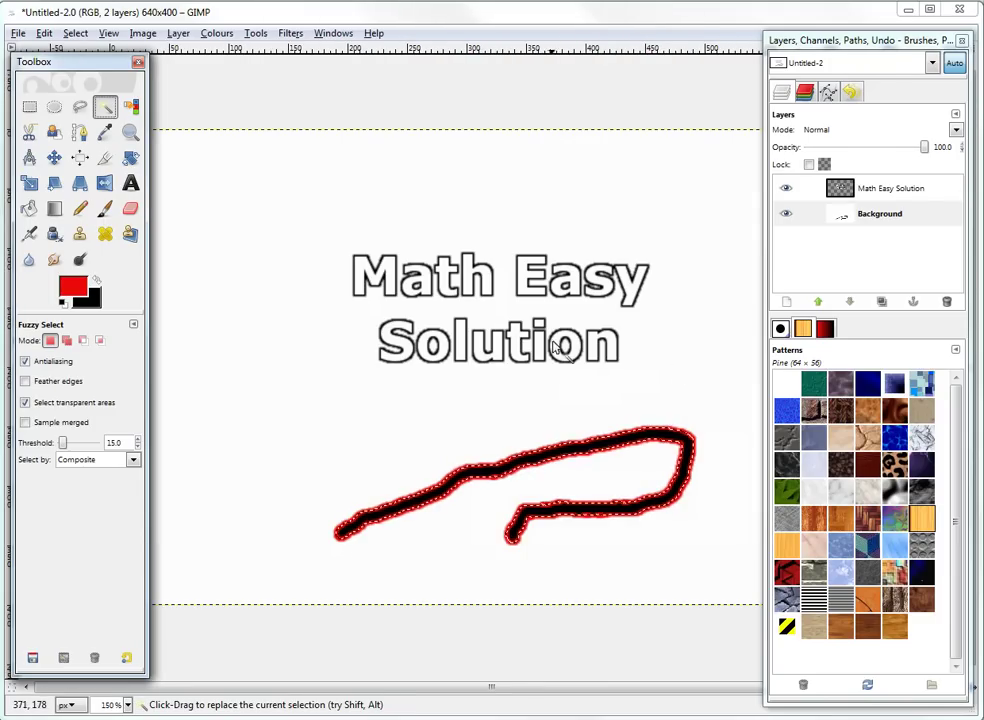
key("2")
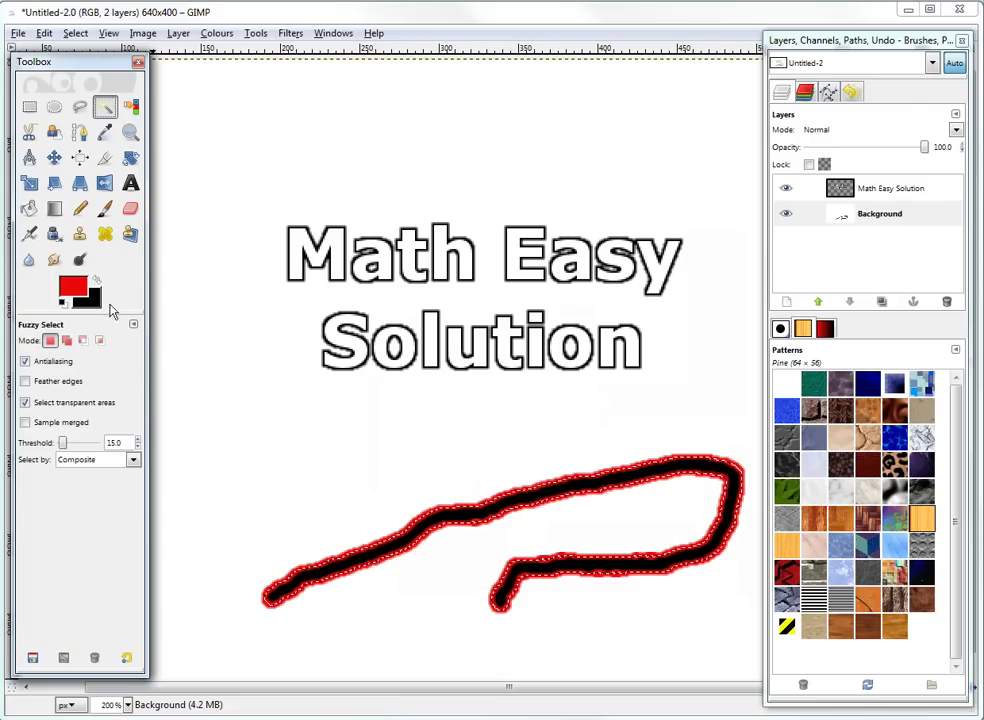
left_click(44, 33)
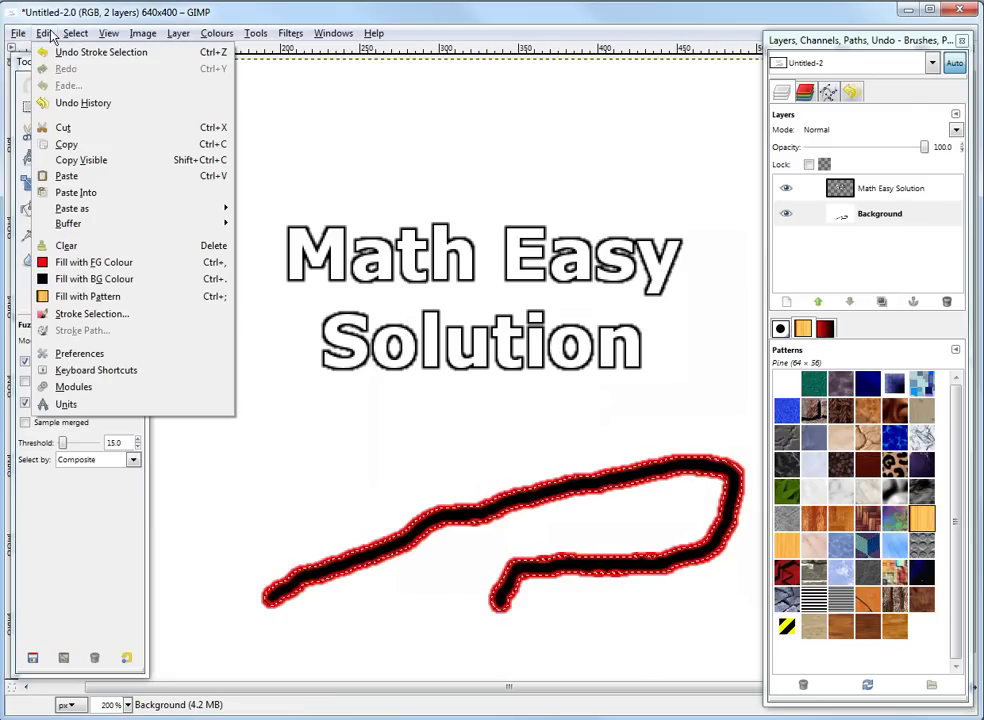
left_click(88, 298)
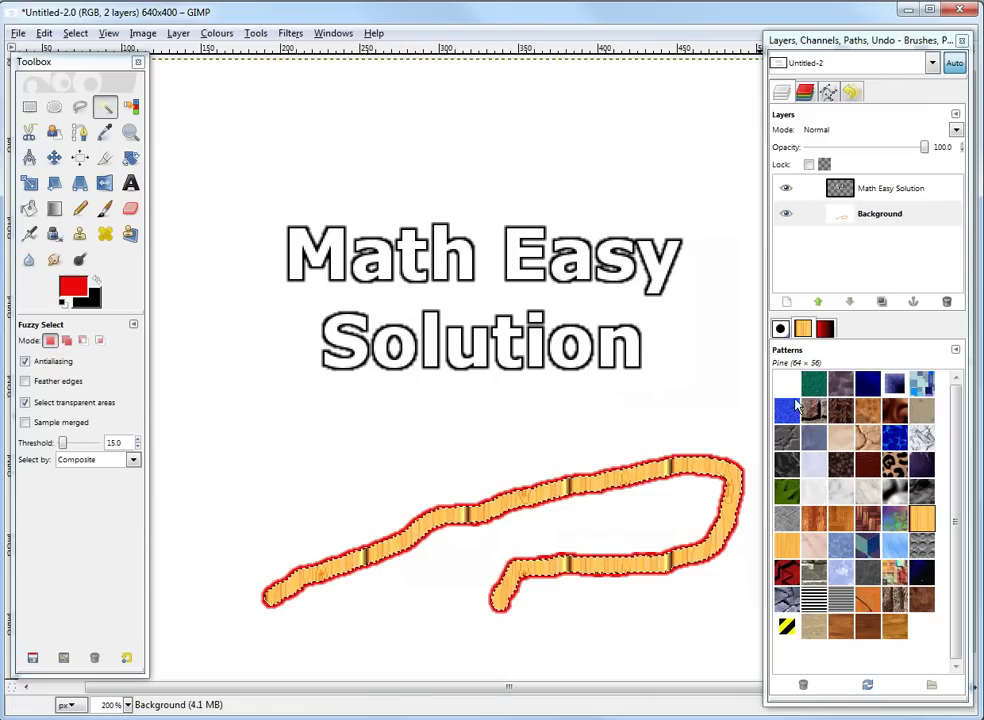
scroll(624, 465, "up", 6, "ctrl")
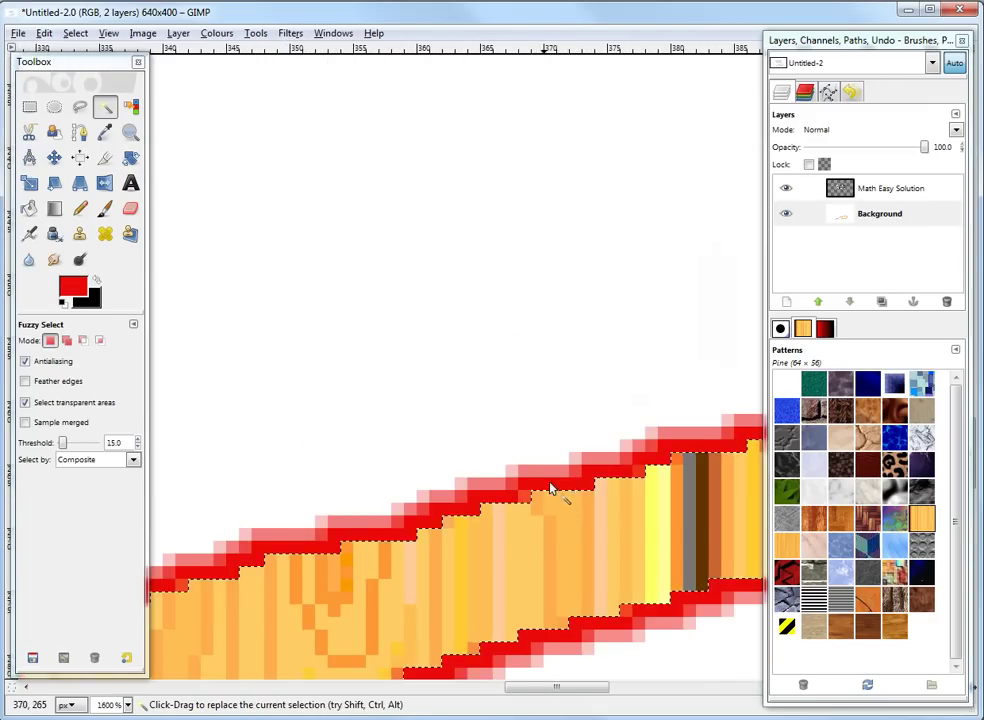
scroll(538, 470, "down", 2, "ctrl")
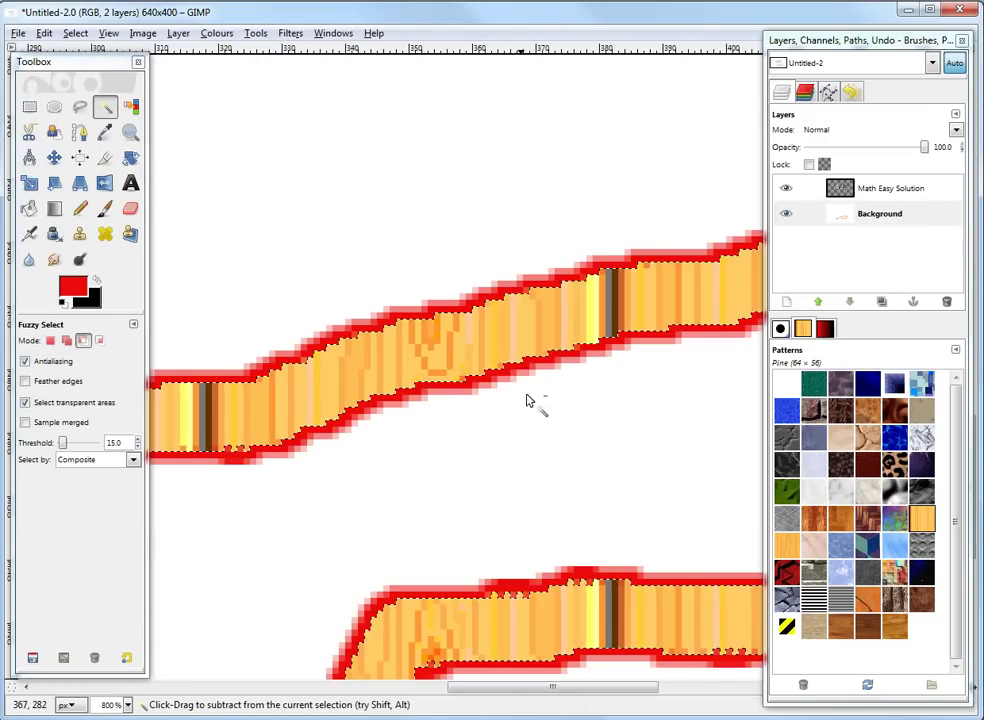
Set the stroke's Line Style dash preset to Stipples and stroke the selection edge in red
left_click(44, 33)
left_click(472, 288)
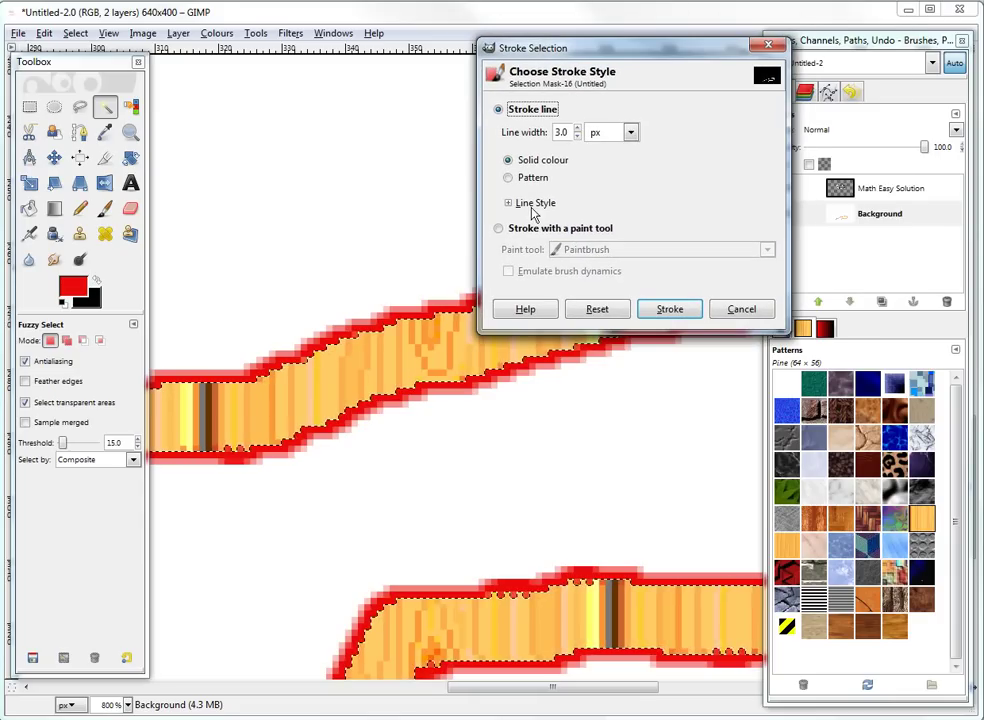
left_click(528, 204)
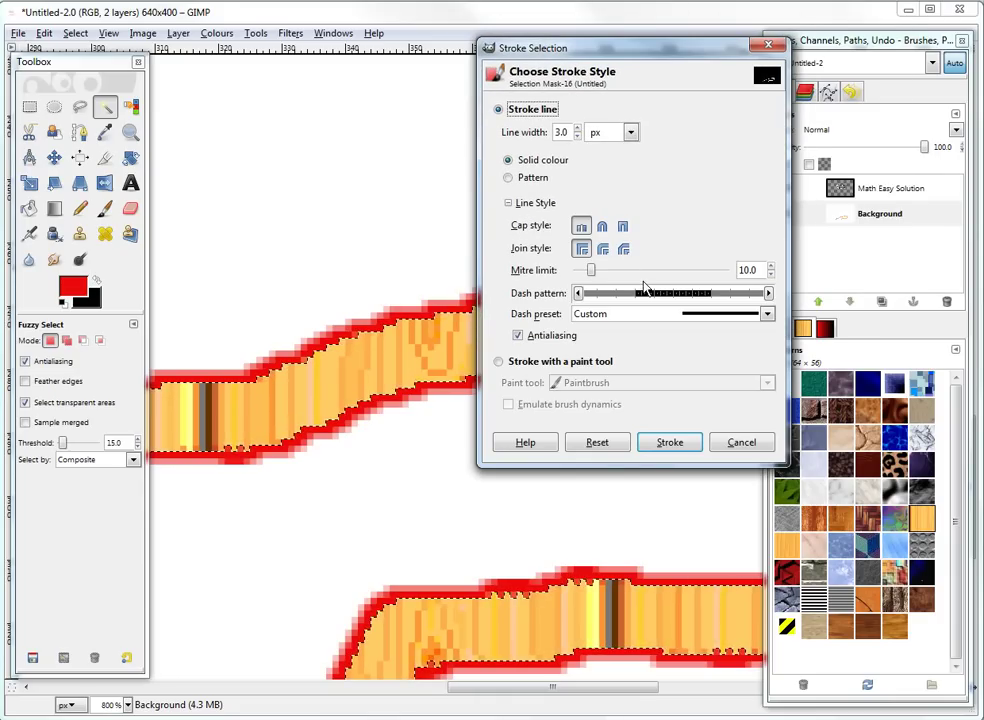
left_click(766, 313)
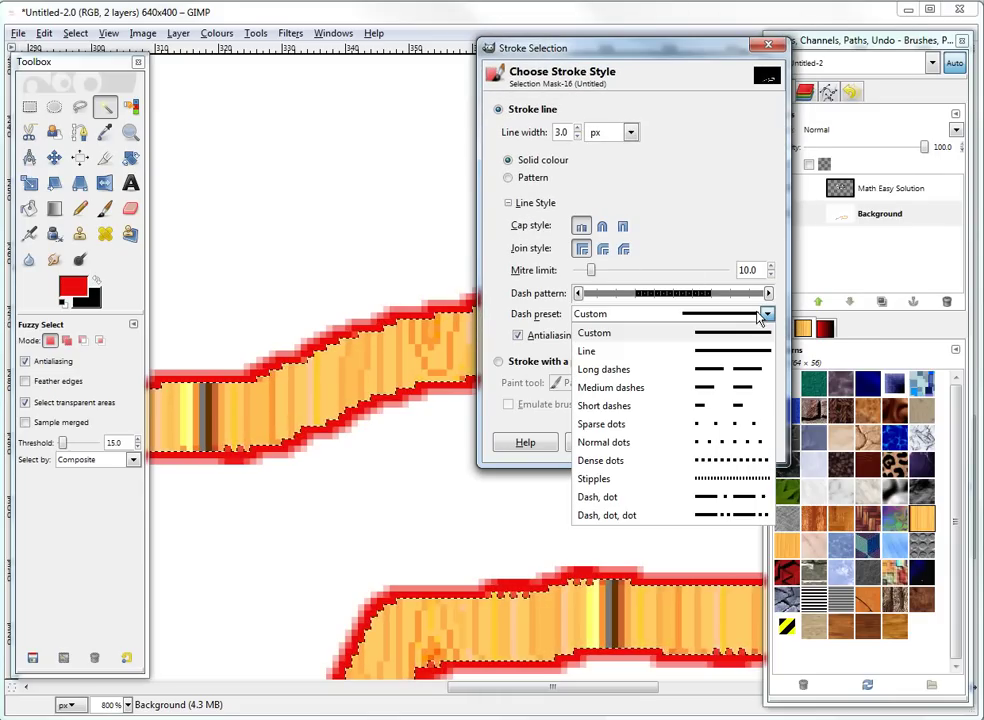
left_click(736, 480)
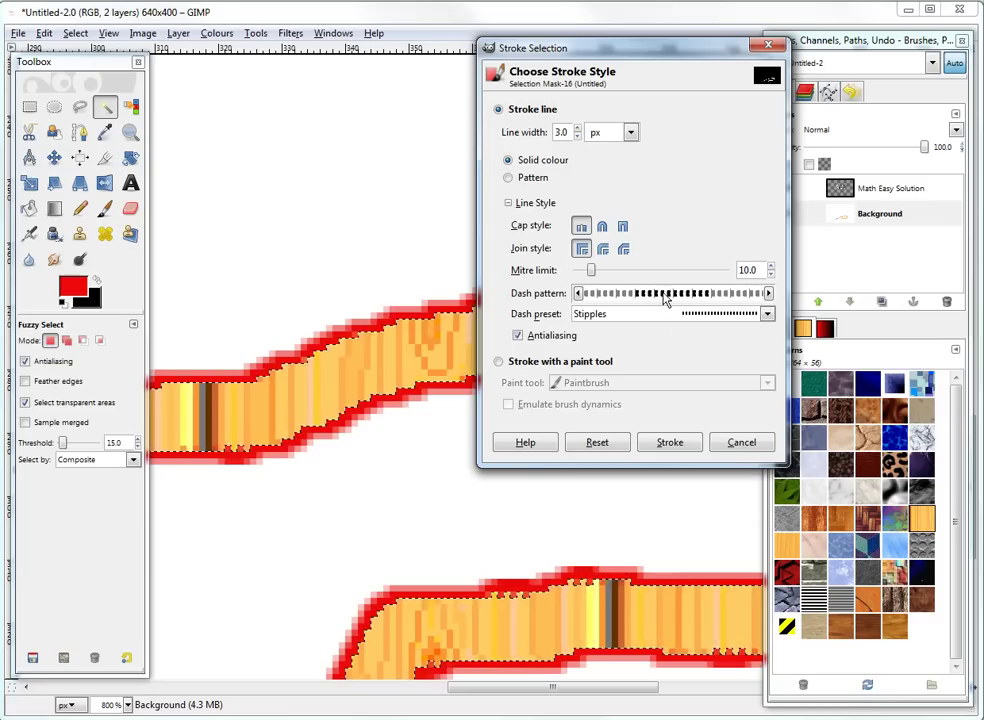
left_click(710, 314)
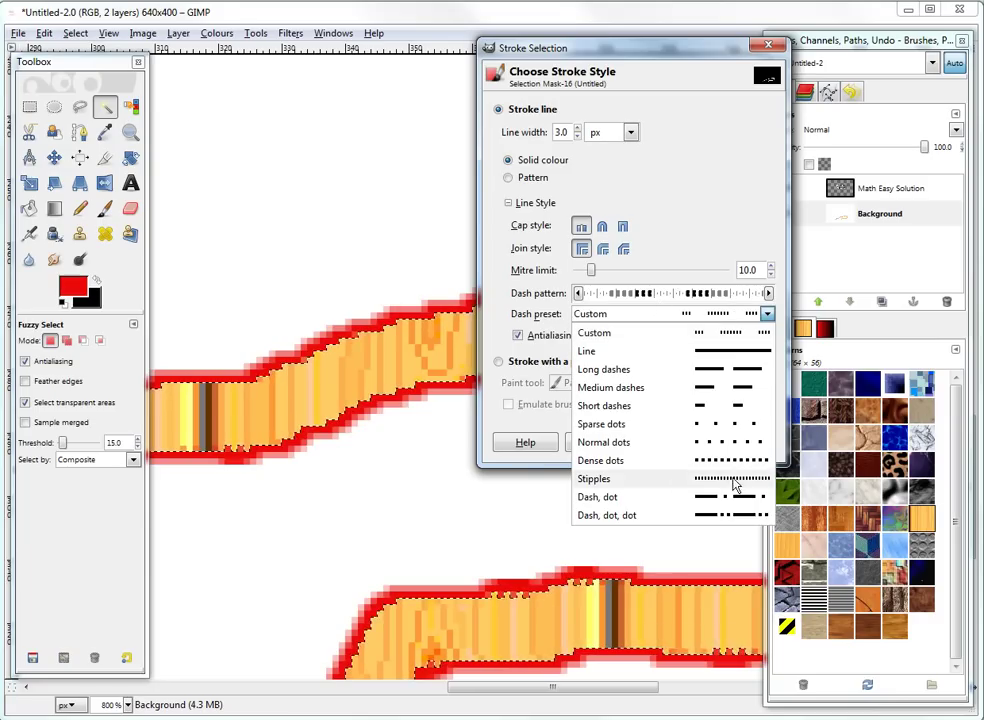
left_click(684, 448)
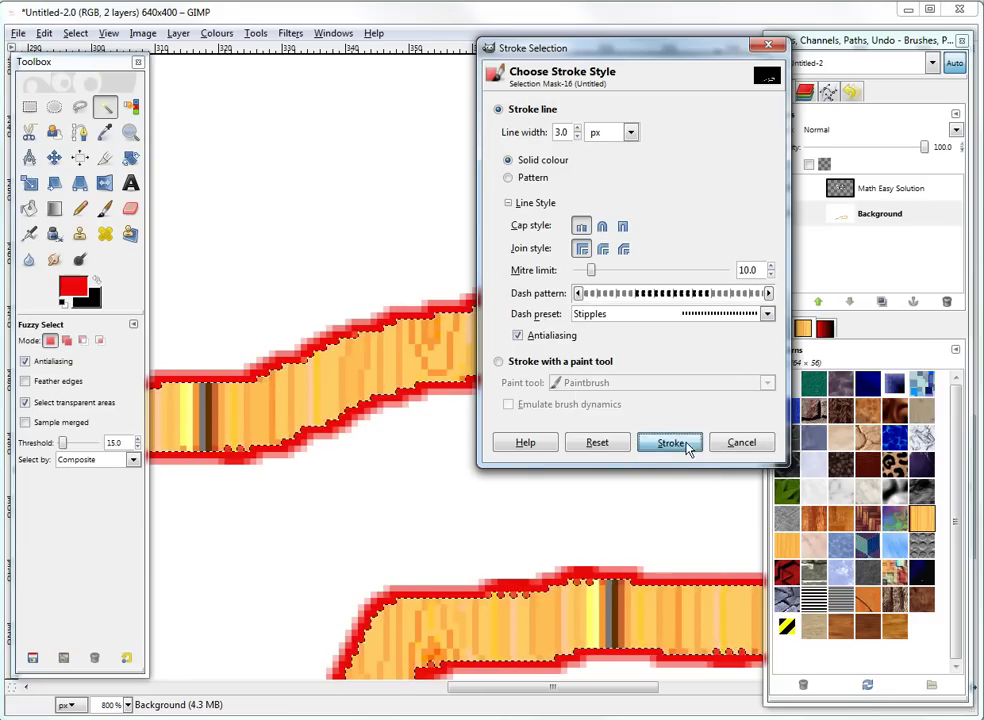
scroll(565, 403, "down", 2)
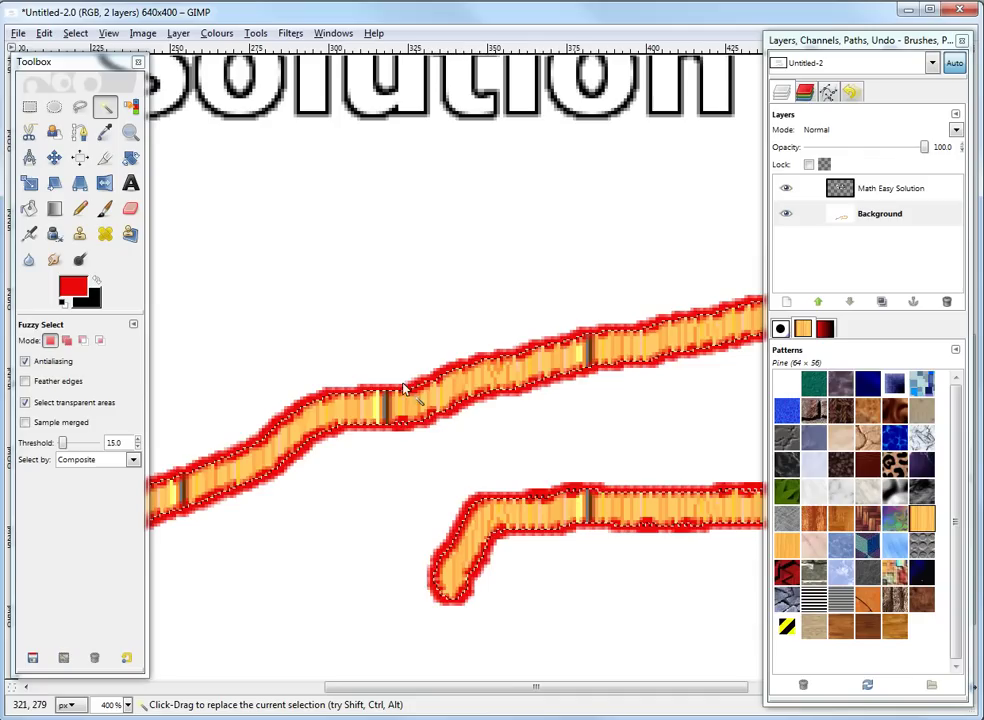
scroll(533, 348, "up", 4)
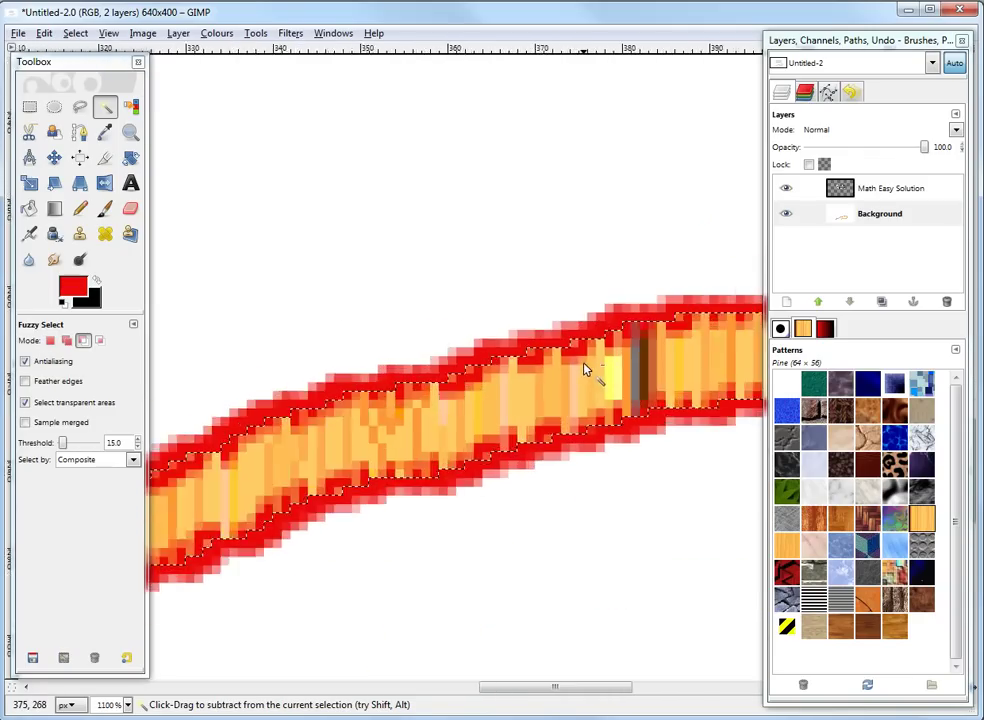
scroll(576, 340, "down", 2)
Undo the orange fill and restroke the black line's selection with a 3.0 px red outline
key("ctrl+z")
key("ctrl+z")
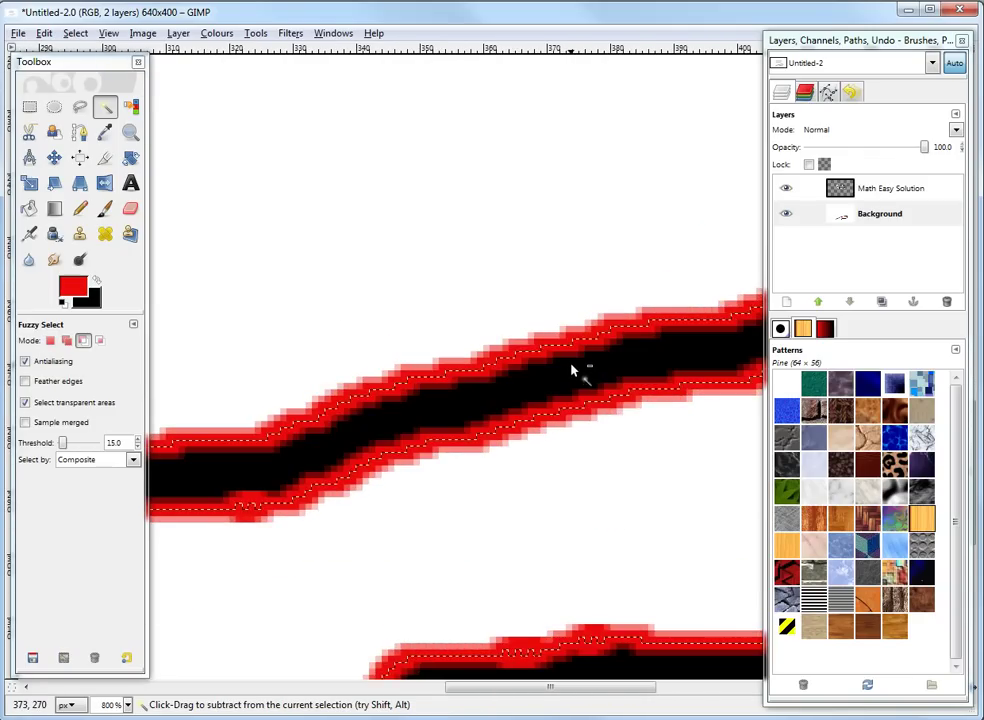
left_click(44, 33)
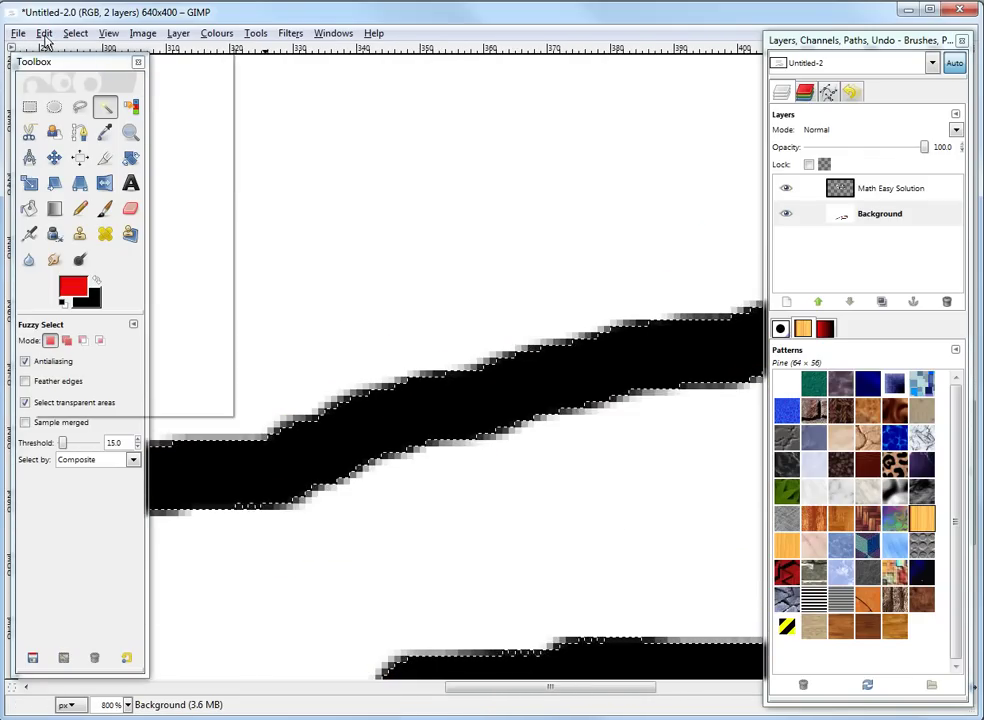
left_click(110, 325)
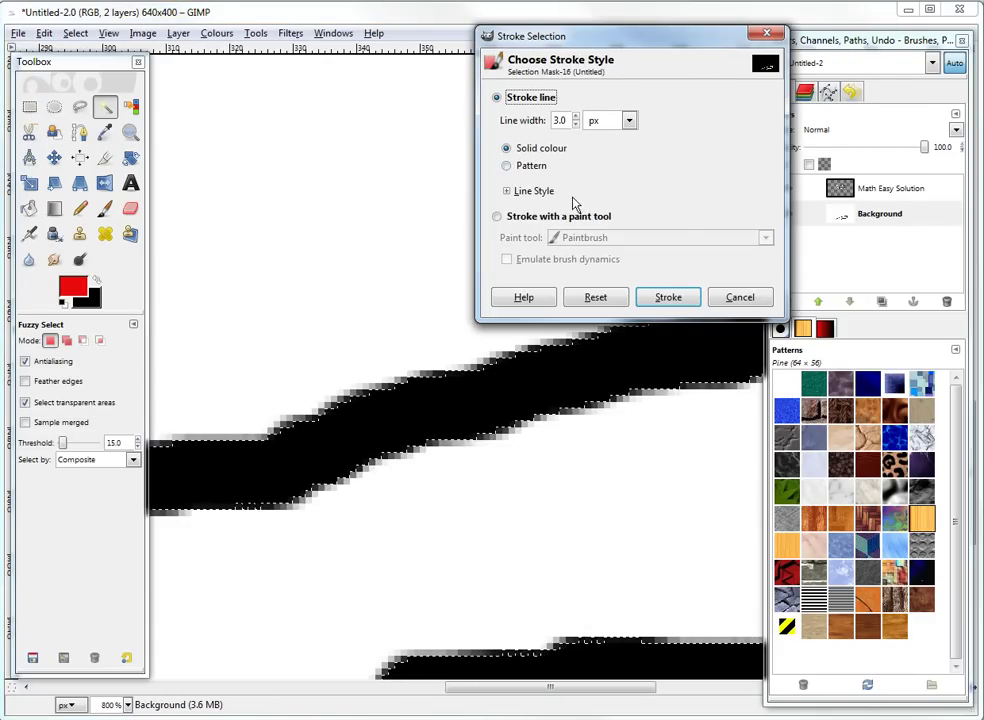
left_click(507, 191)
left_click(666, 430)
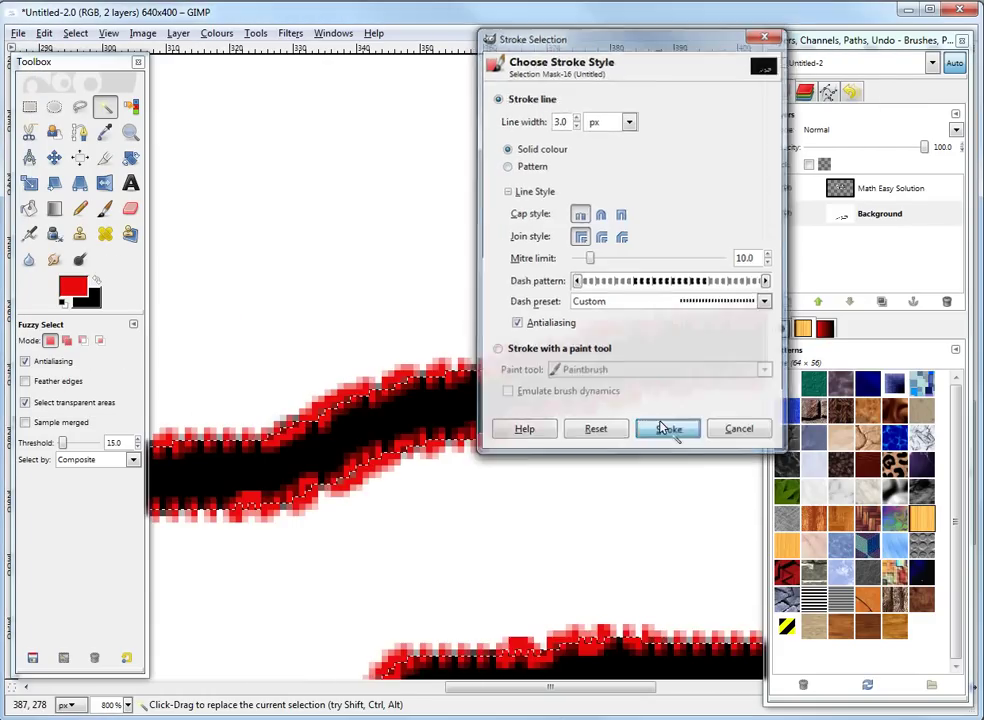
scroll(545, 367, "down", 3)
scroll(540, 365, "down", 1)
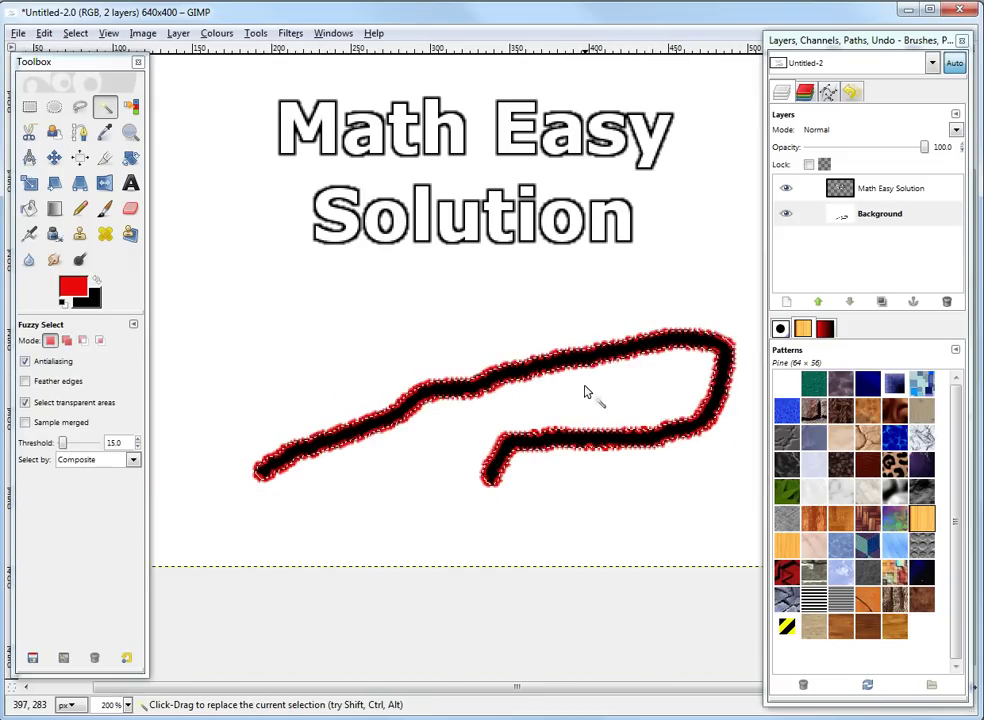
scroll(468, 281, "up", 1)
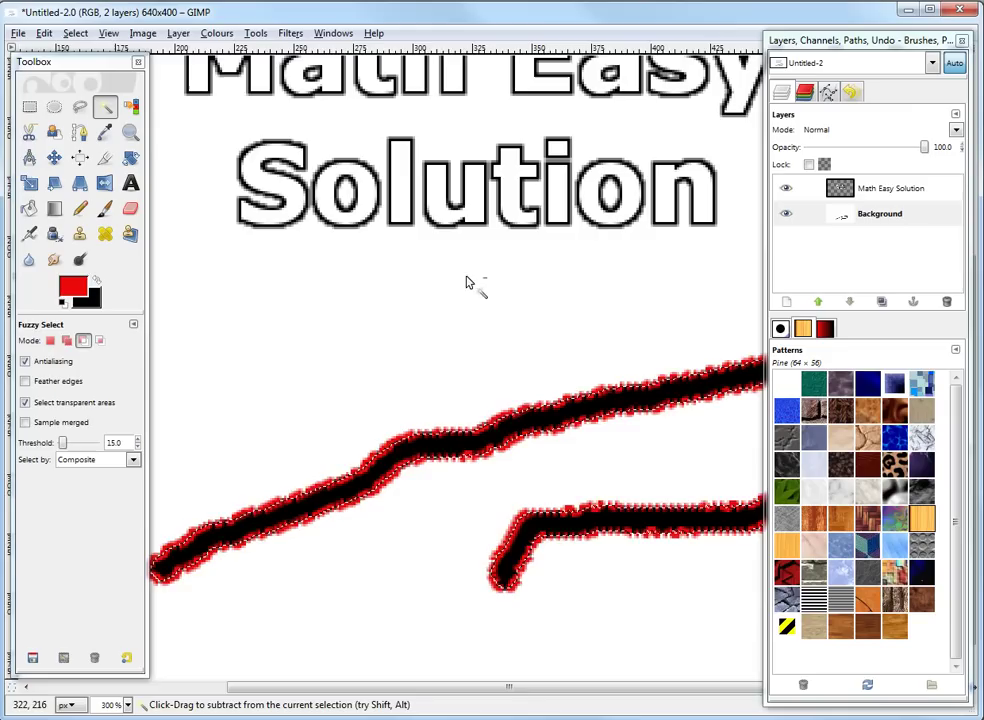
scroll(472, 270, "down", 1)
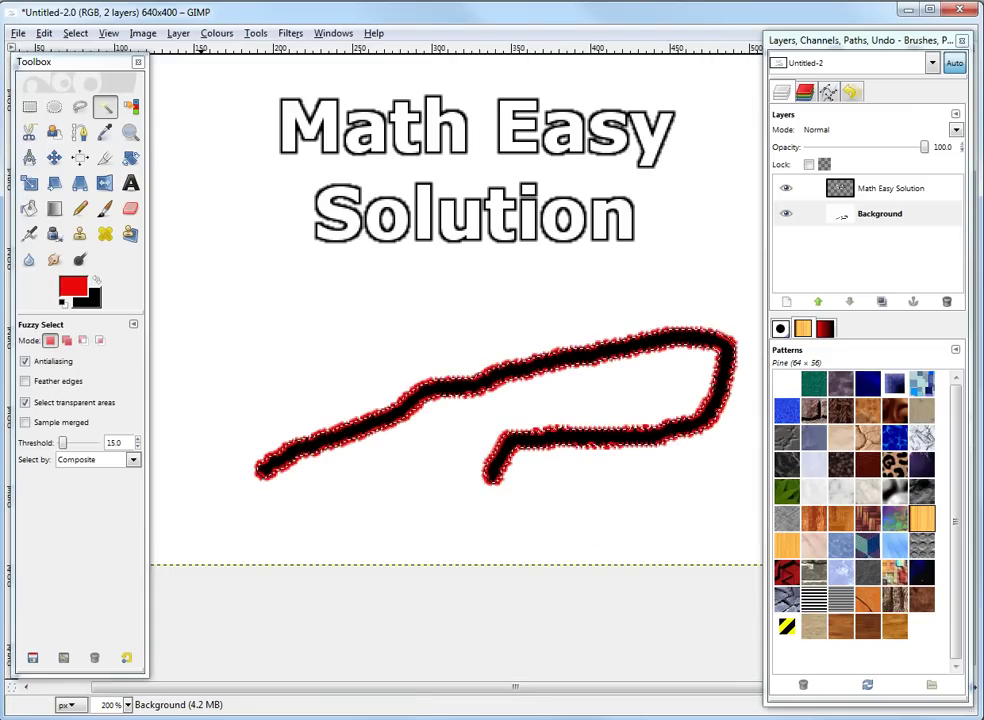
left_click(175, 34)
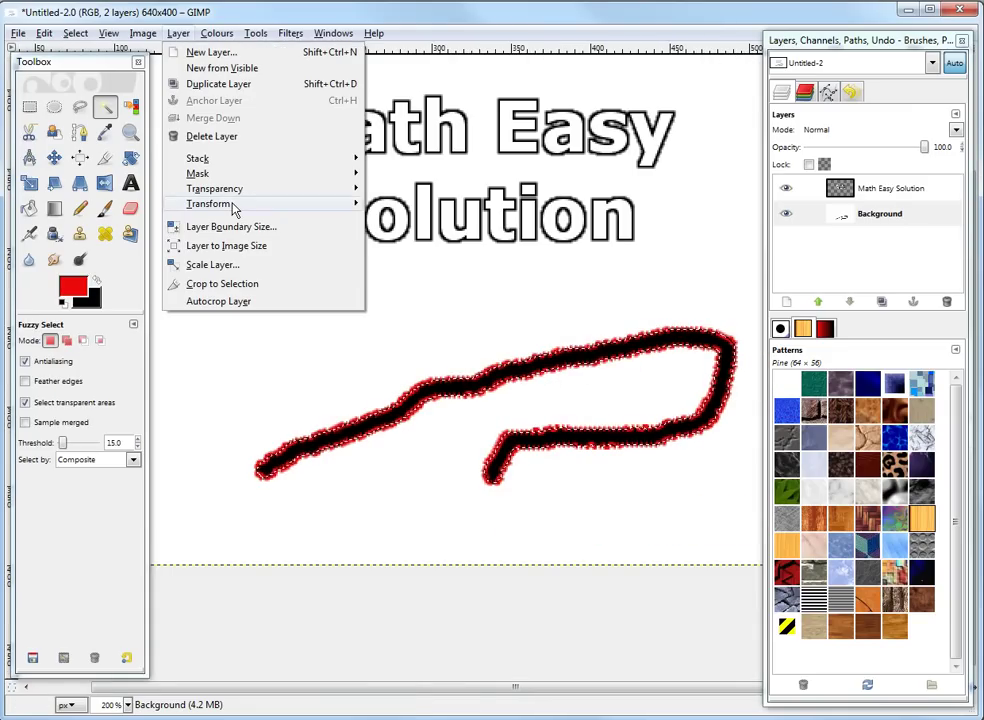
mouse_move(233, 204)
mouse_move(345, 191)
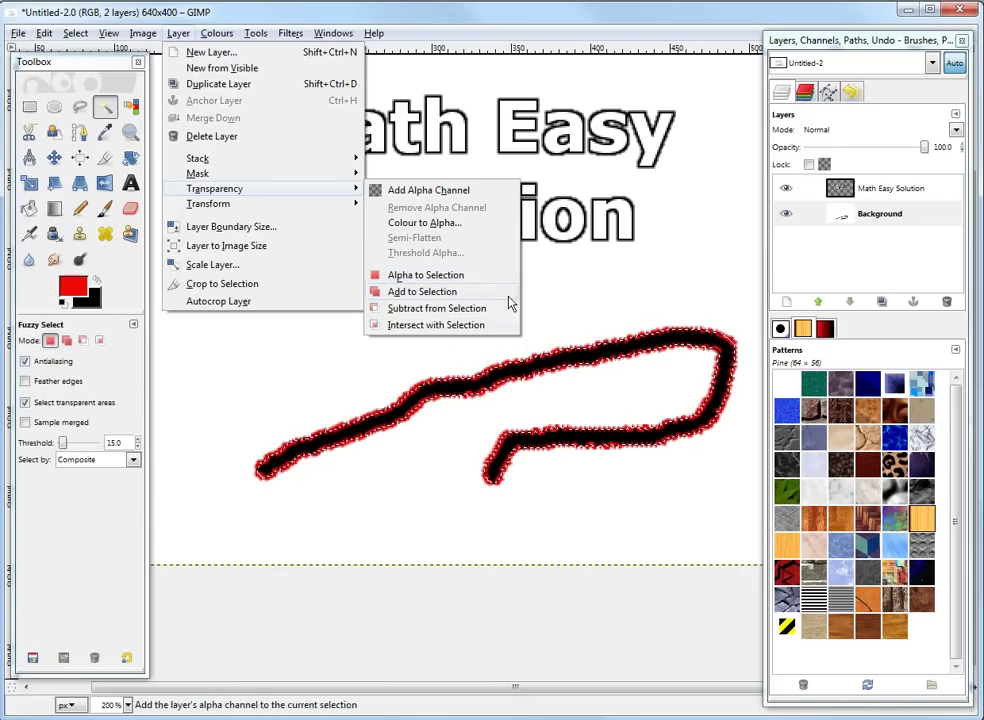
left_click(565, 248)
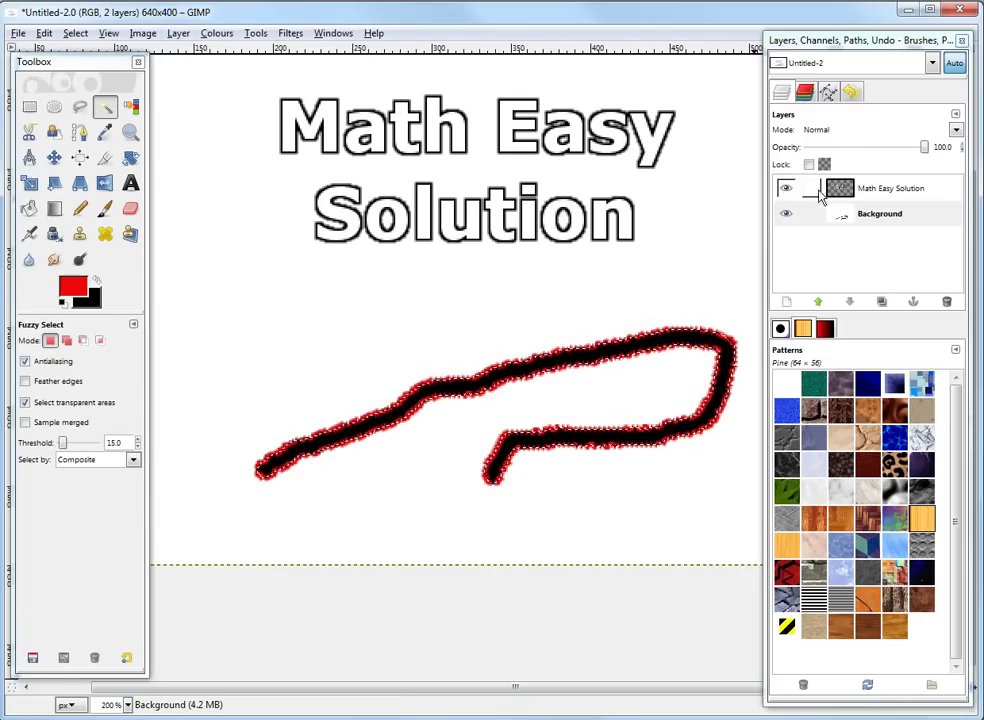
Activate the Math Easy Solution layer, adjust the zoom, and move the image and Layers windows lower
left_click(862, 193)
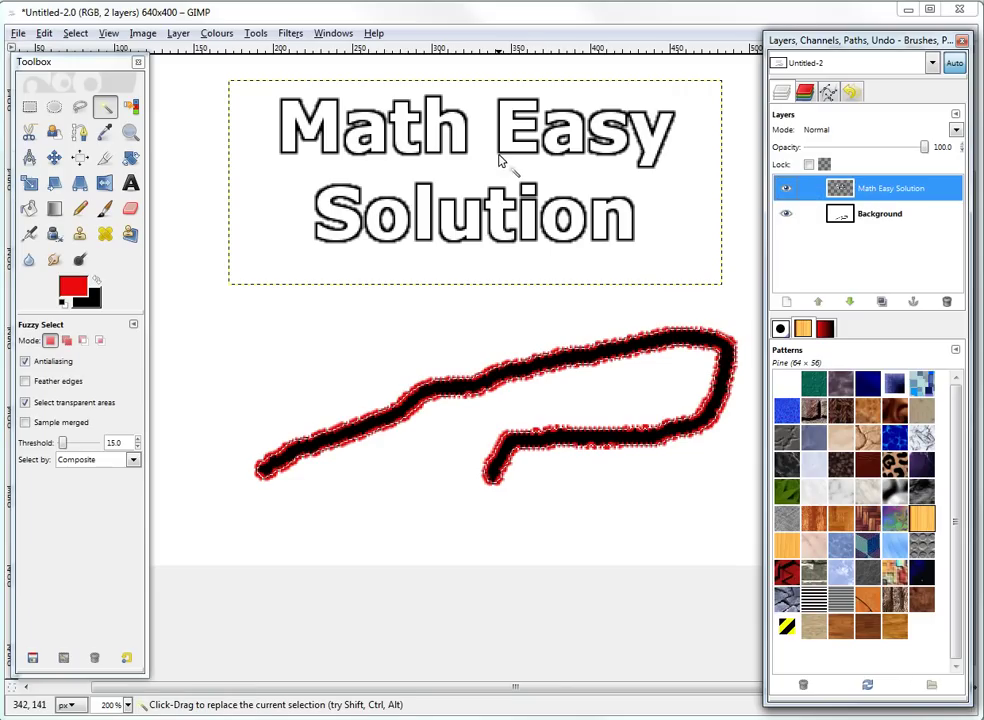
key("minus")
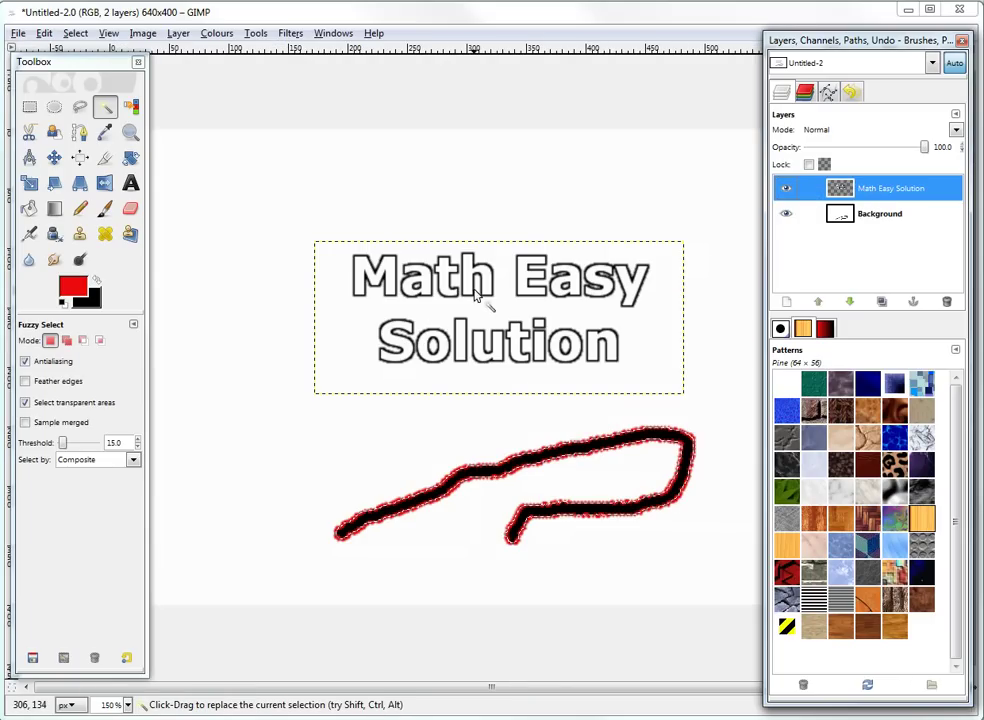
key("minus")
key("plus")
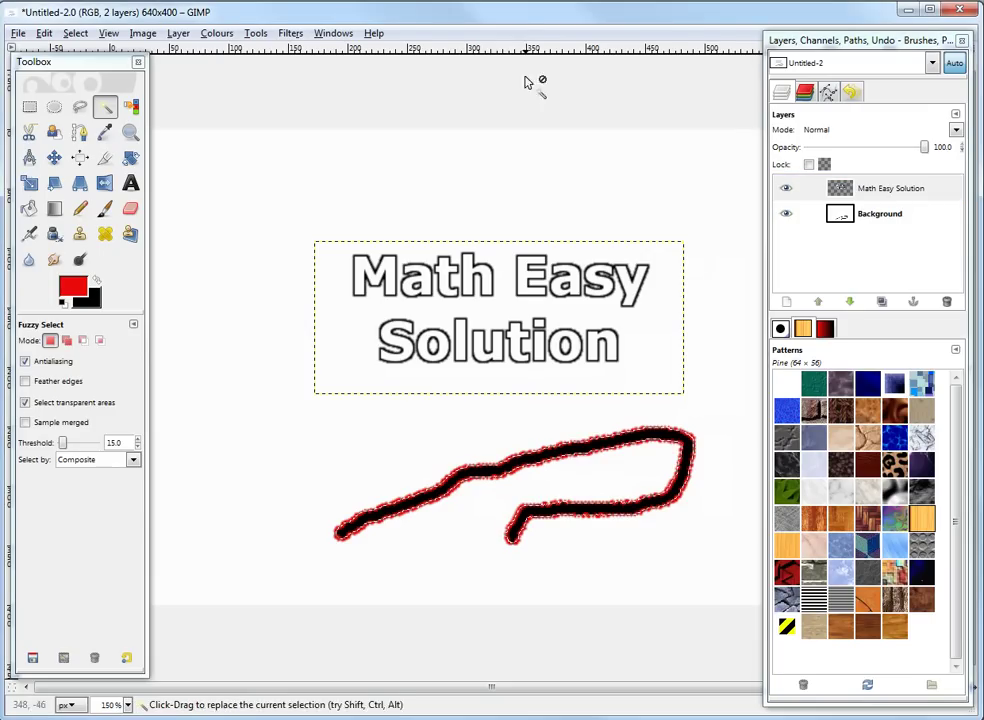
left_click_drag(527, 22, 523, 92)
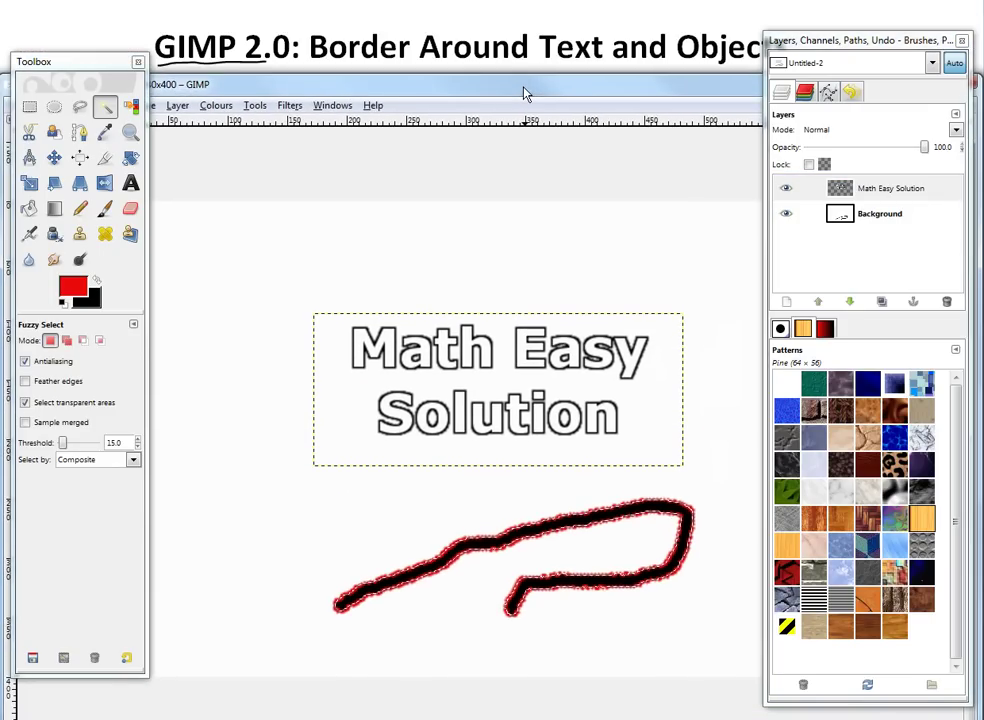
left_click_drag(859, 45, 868, 112)
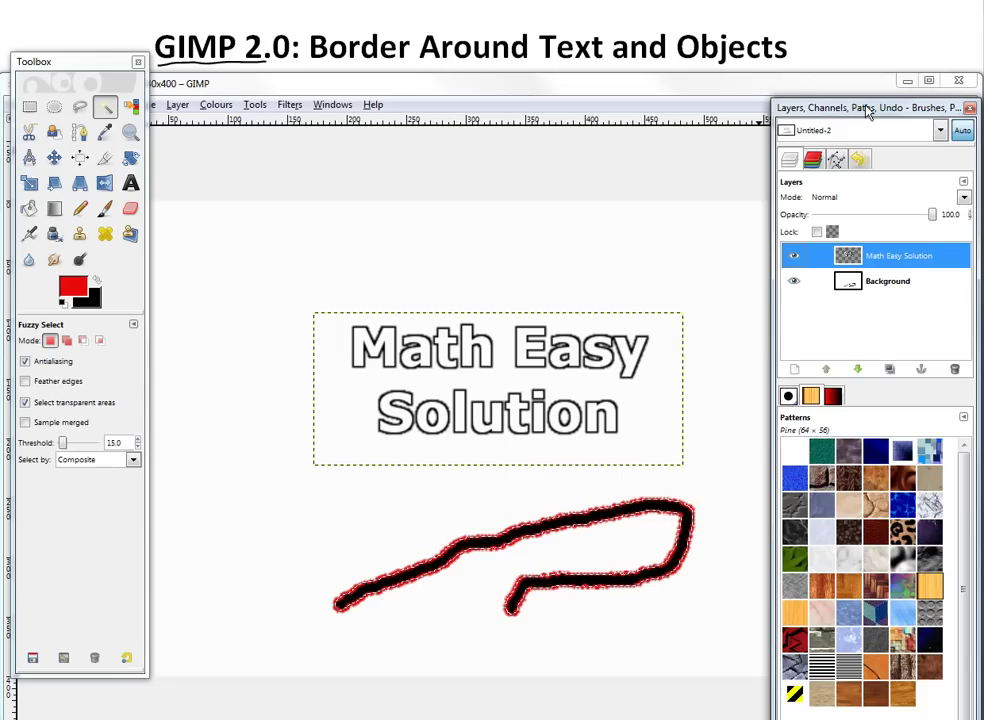